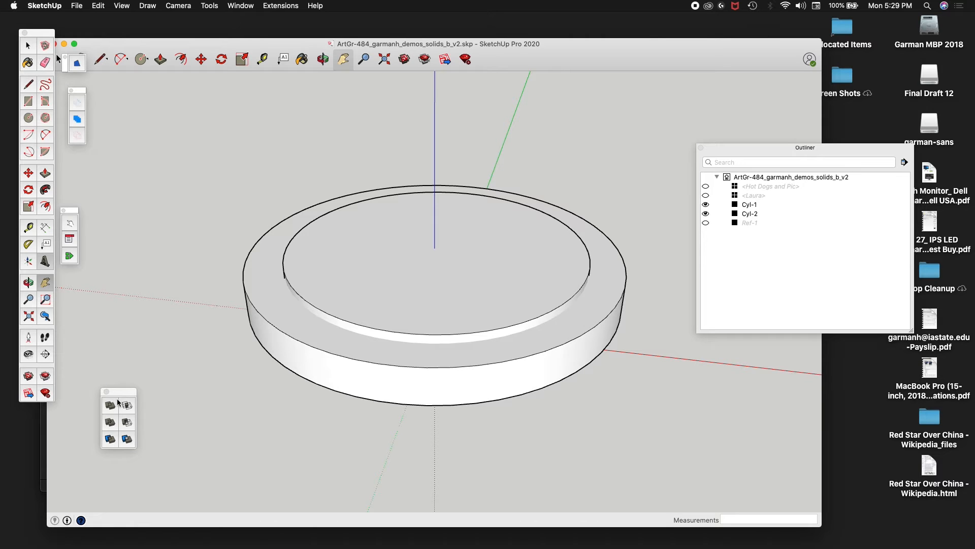
# - Examine the available Solid Tools commands and the list of tool palettes
pyautogui.moveTo(121, 393); pyautogui.dragTo(104, 373)
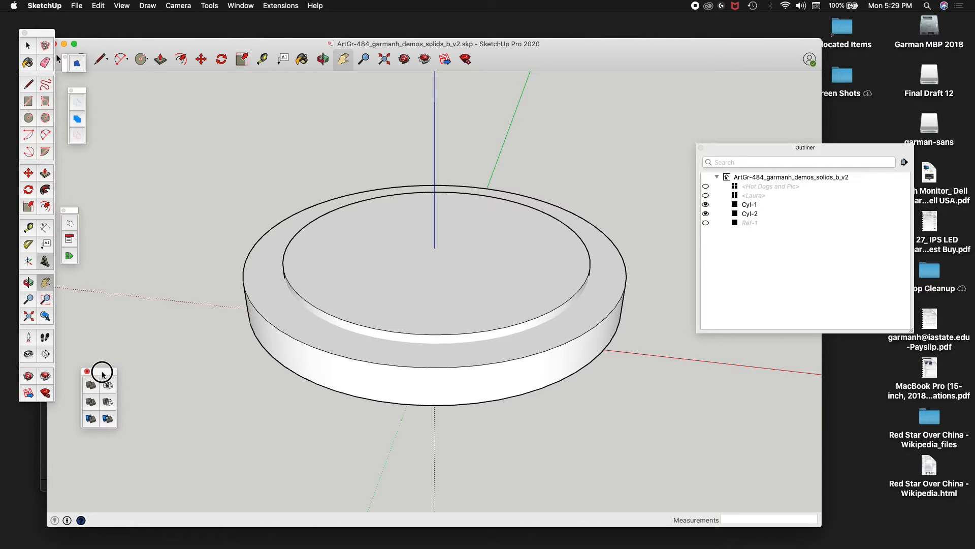
pyautogui.click(213, 8)
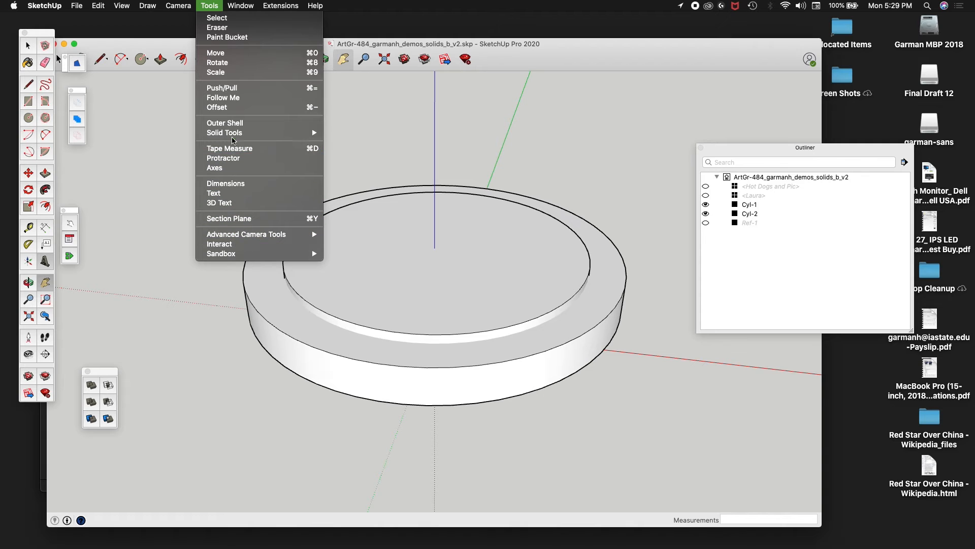
pyautogui.moveTo(232, 136)
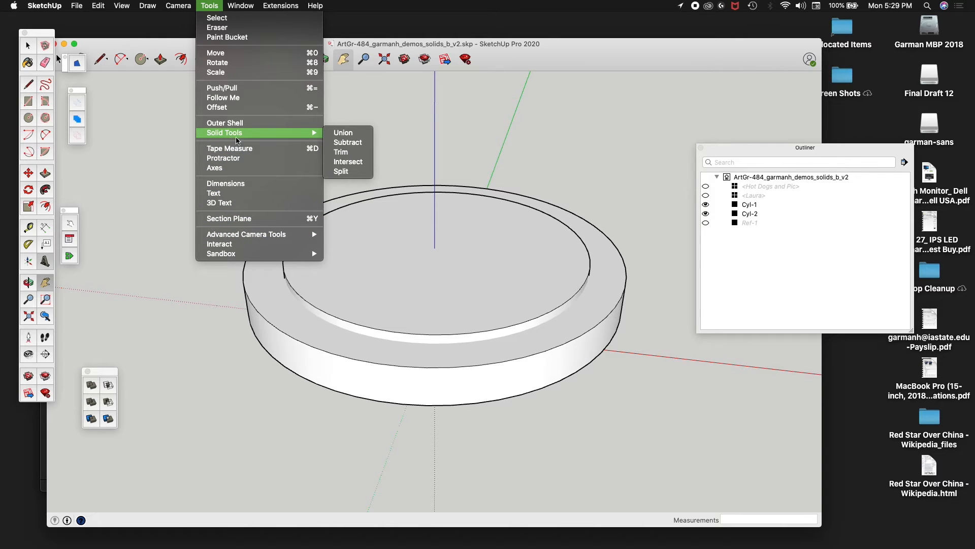
pyautogui.moveTo(322, 134)
pyautogui.moveTo(558, 56); pyautogui.dragTo(552, 59)
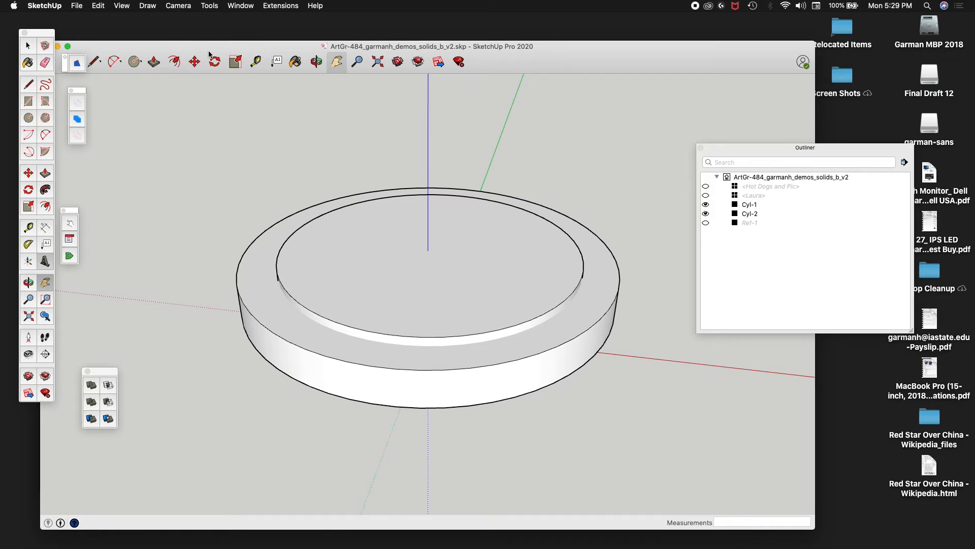
pyautogui.moveTo(172, 43); pyautogui.dragTo(176, 28)
pyautogui.click(124, 6)
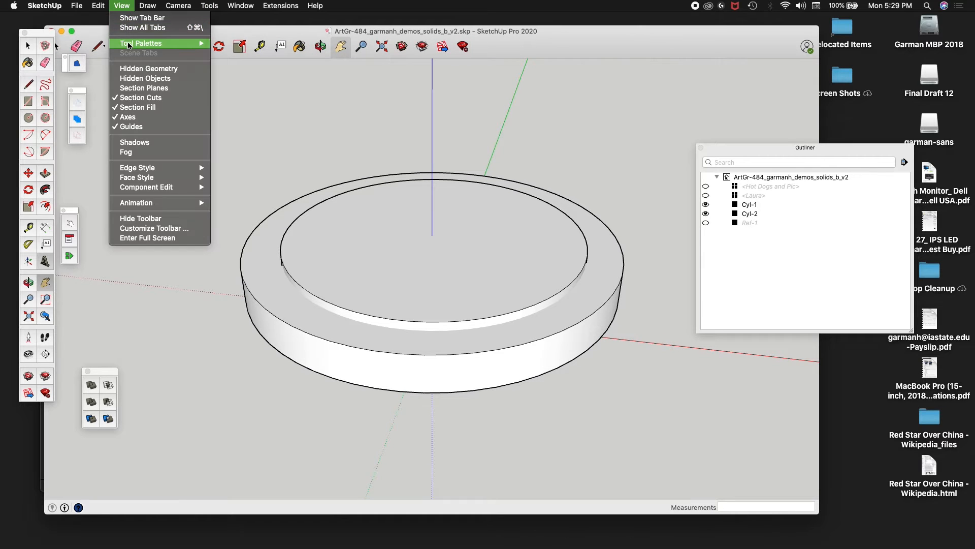
pyautogui.moveTo(130, 44)
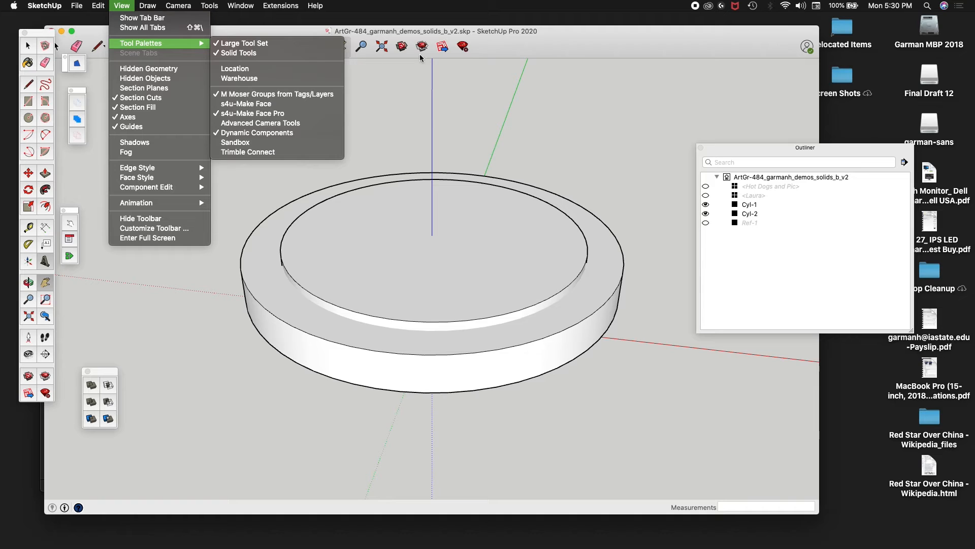
pyautogui.click(564, 34)
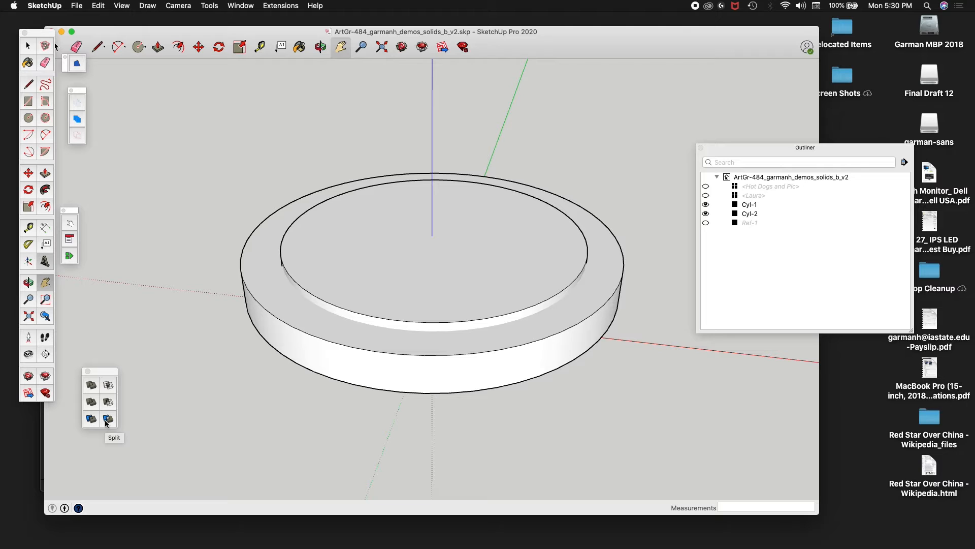
pyautogui.click(549, 55)
pyautogui.click(540, 50)
# - Save the model as a new version, changing the file name's ending to b_v3
pyautogui.click(76, 6)
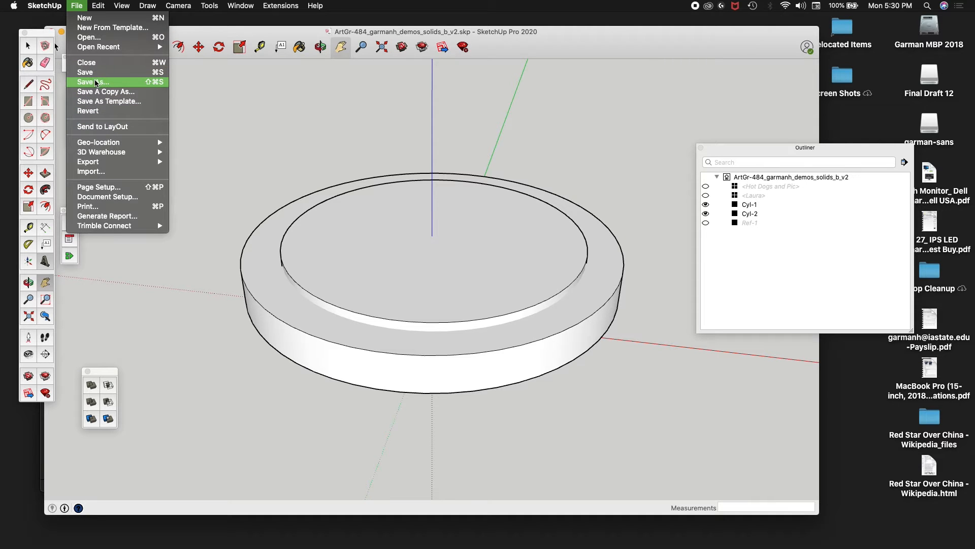
pyautogui.click(95, 81)
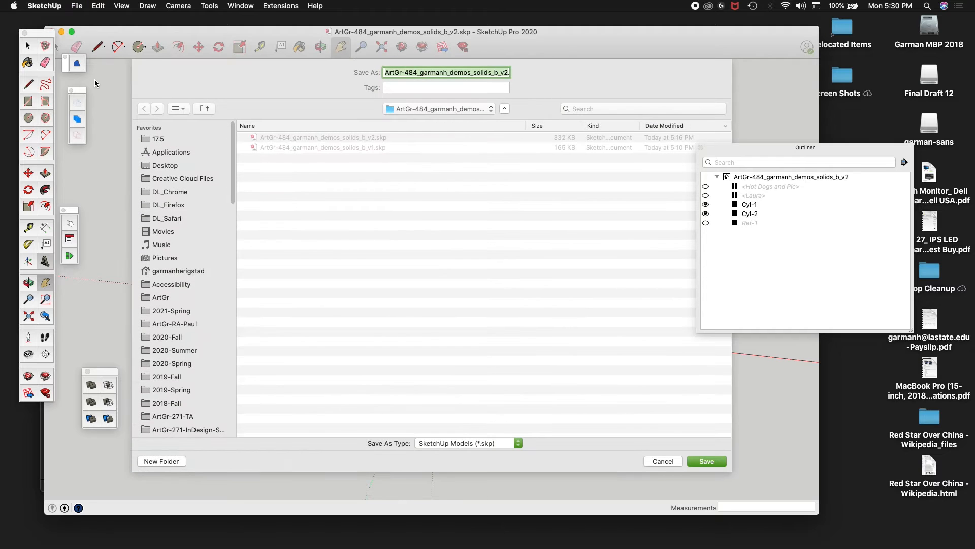
pyautogui.press('Right')
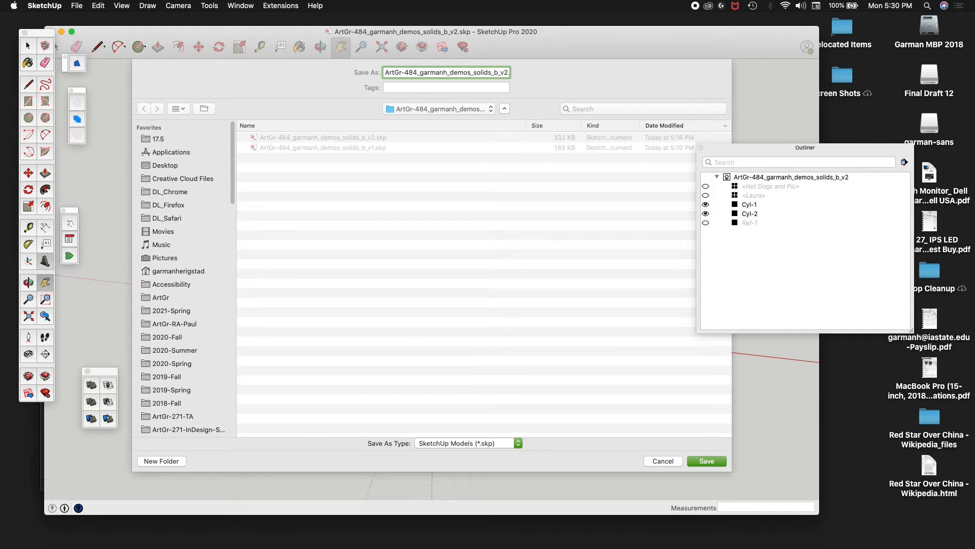
pyautogui.press('BackSpace')
pyautogui.write('3')
pyautogui.press('Return')
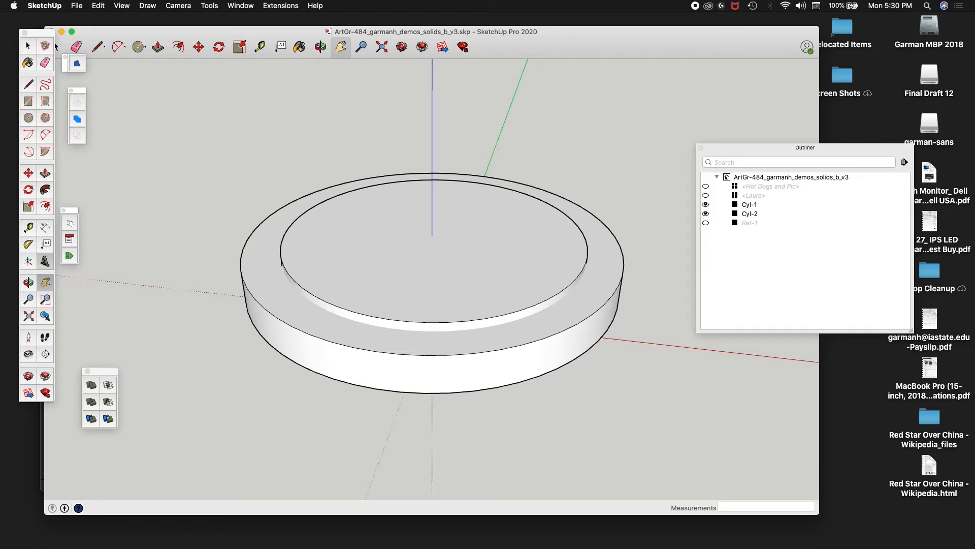
# - Save the model as another version, changing the file name's ending to b_v4
pyautogui.click(76, 6)
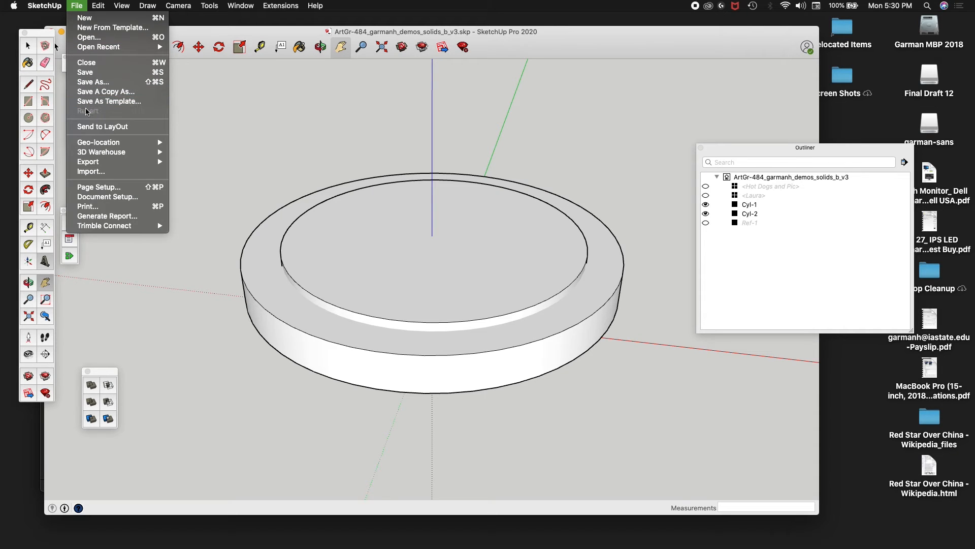
pyautogui.click(87, 82)
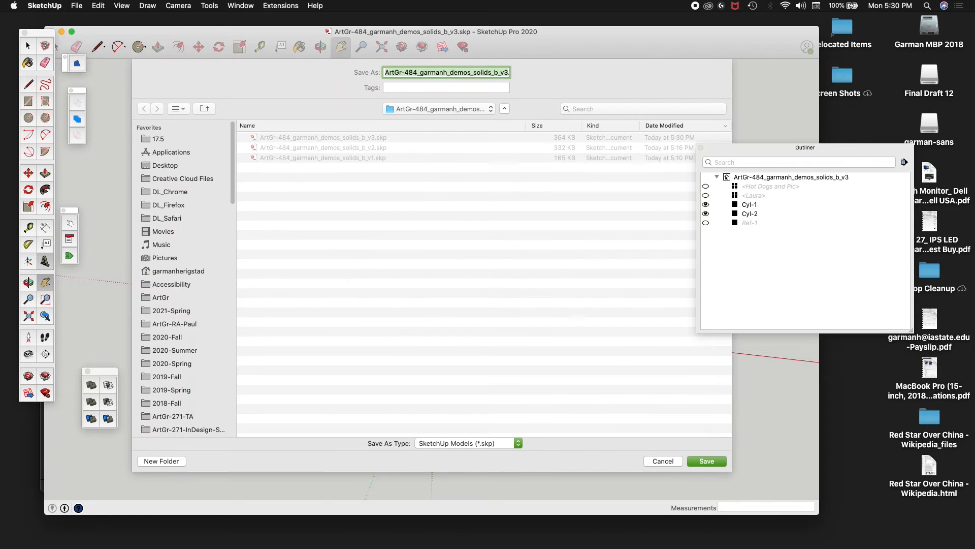
pyautogui.click(505, 73)
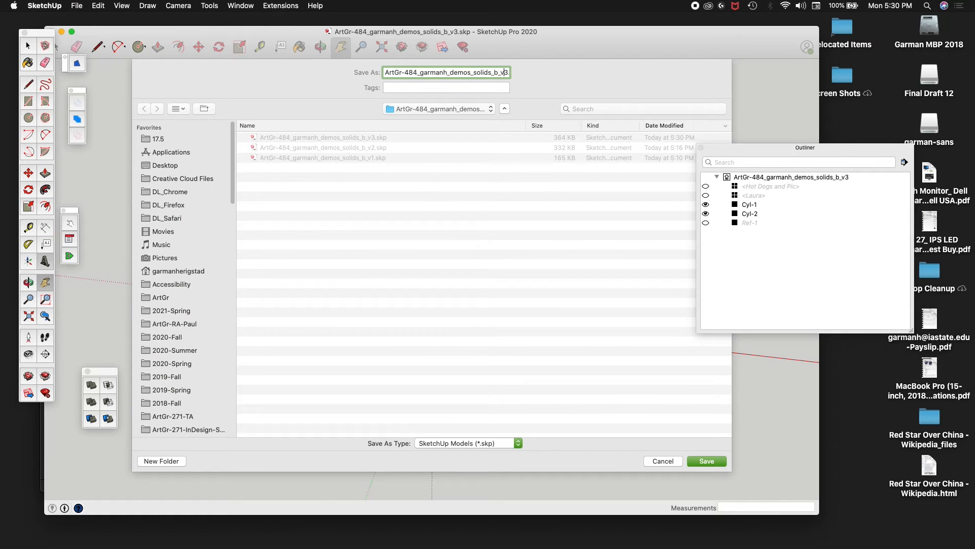
pyautogui.write('s_b_v')
pyautogui.write('4')
pyautogui.press('Return')
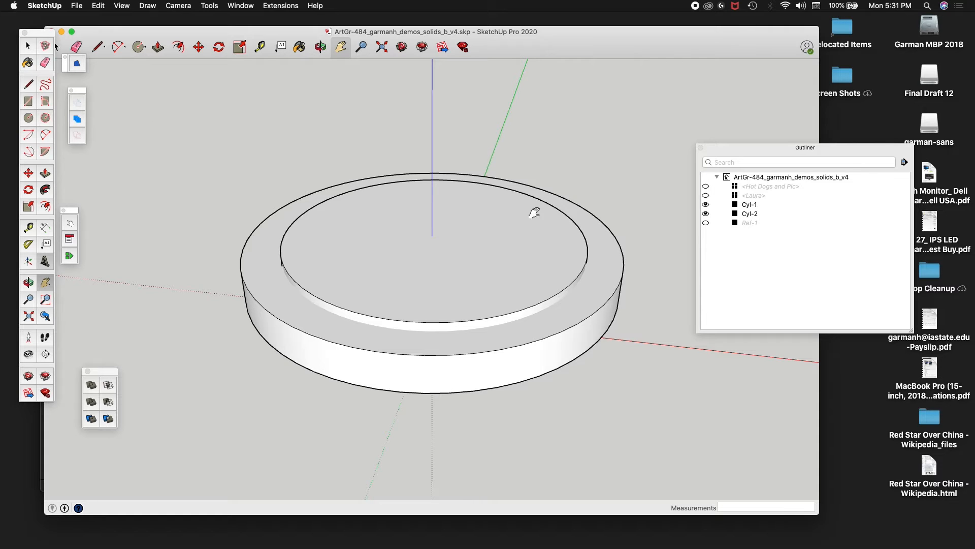
# - Highlight Cyl-1 and Cyl-2 one at a time to identify each cylinder in the model, and clear the selection
pyautogui.click(751, 205)
pyautogui.click(752, 206)
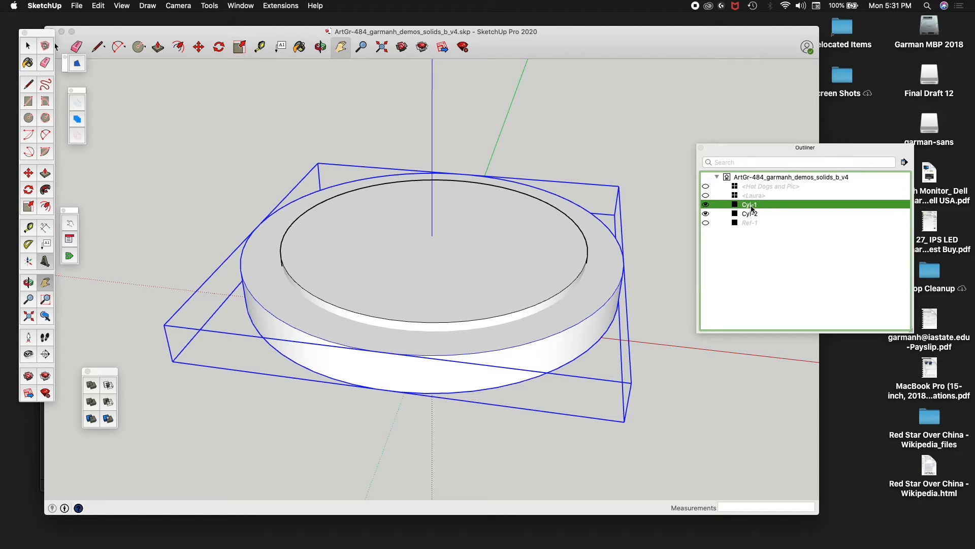
pyautogui.click(753, 215)
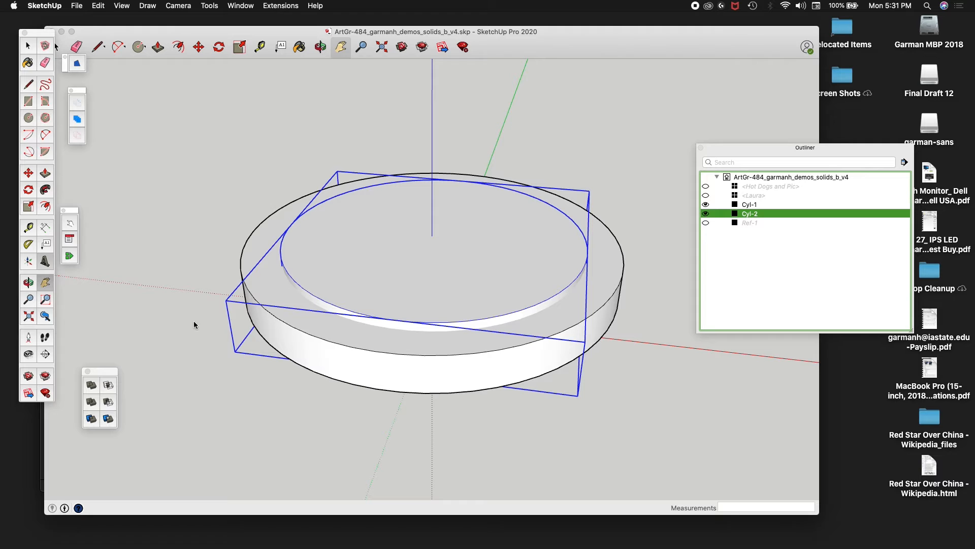
pyautogui.click(172, 199)
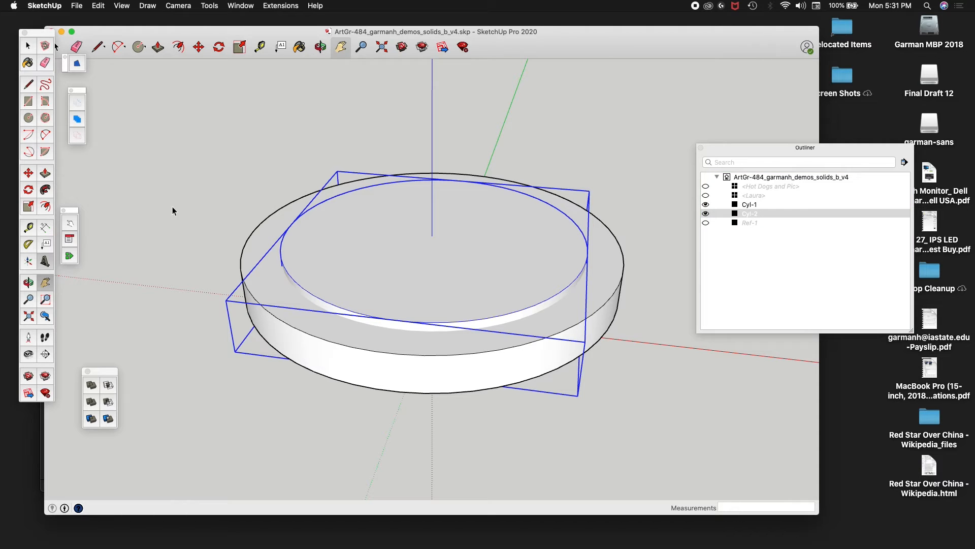
pyautogui.press('space')
pyautogui.click(170, 212)
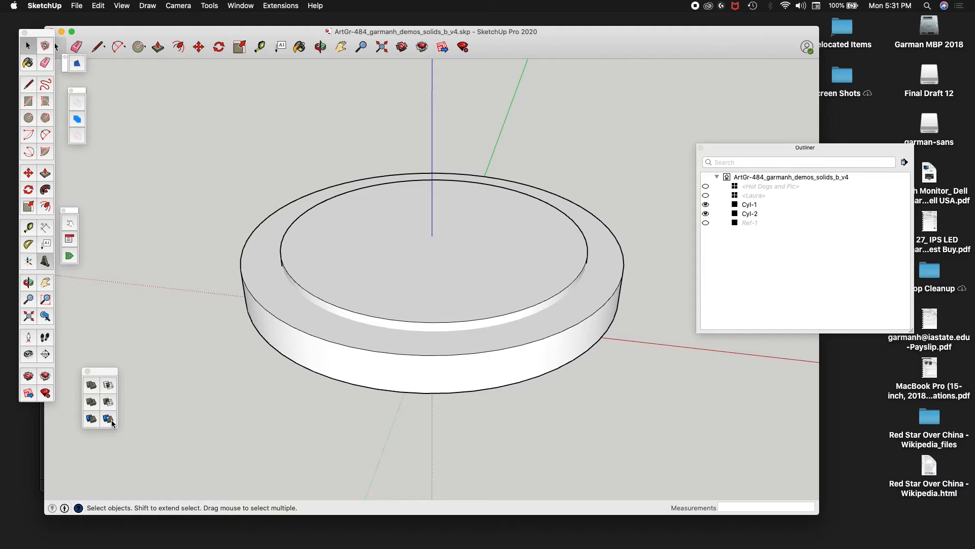
# - Split the two overlapping solids with the Split tool, using Cyl-1 as the first solid and Cyl-2 as the second
pyautogui.click(111, 423)
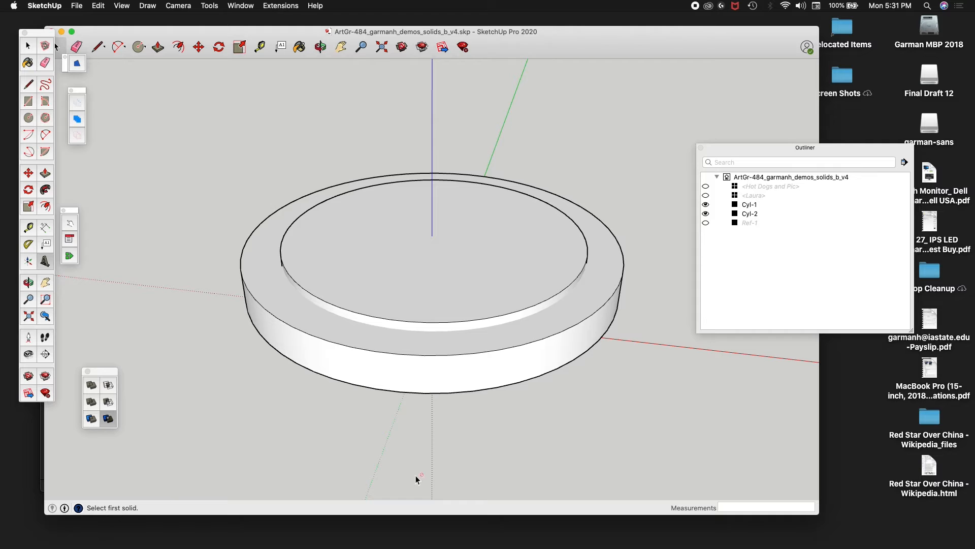
pyautogui.click(755, 206)
pyautogui.click(755, 206)
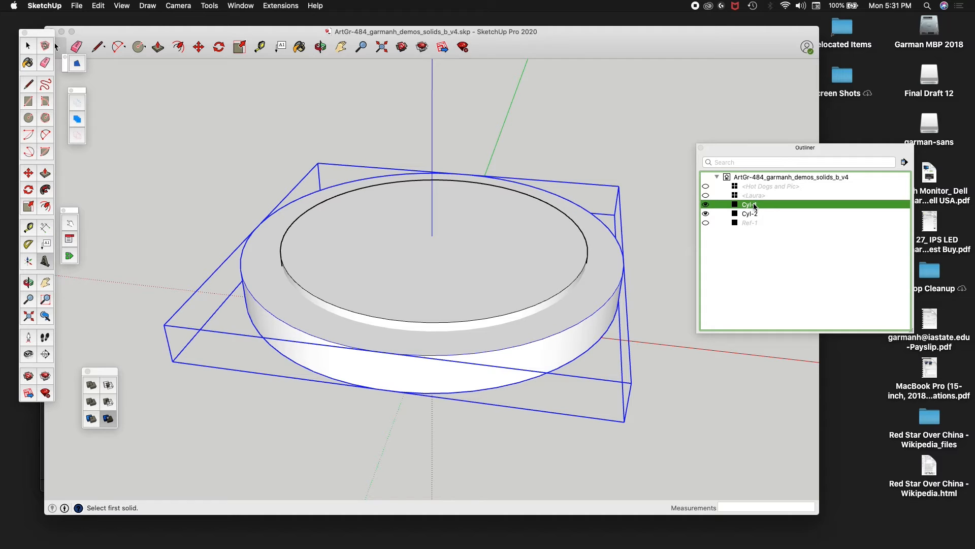
pyautogui.click(608, 260)
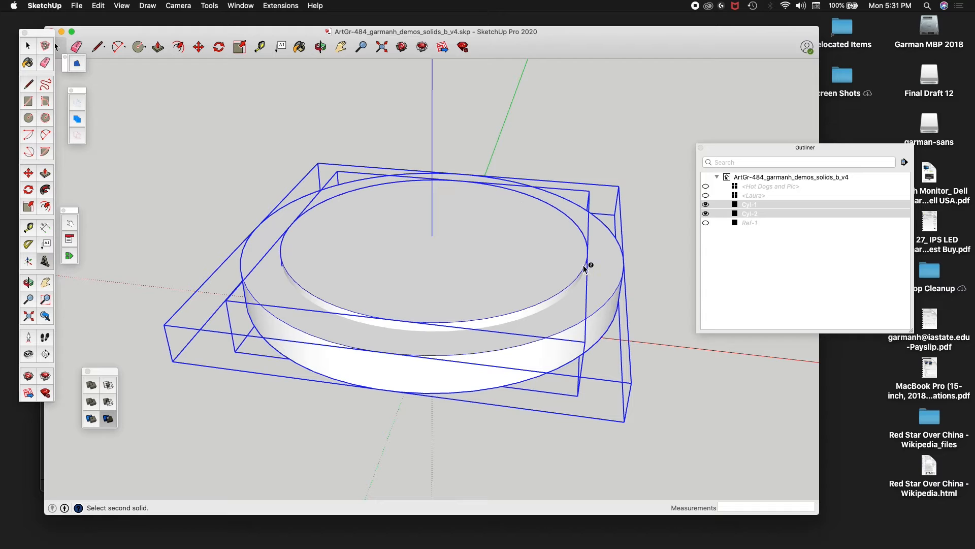
pyautogui.click(553, 260)
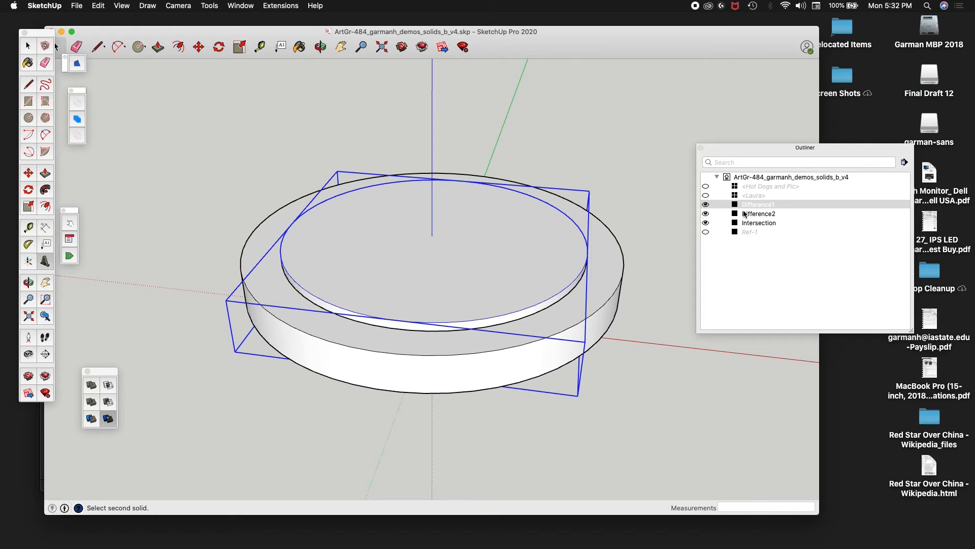
# - Hide Difference2 and Intersection so that only the Difference1 solid is shown for inspection
pyautogui.click(706, 213)
pyautogui.click(706, 213)
pyautogui.click(706, 223)
pyautogui.click(706, 213)
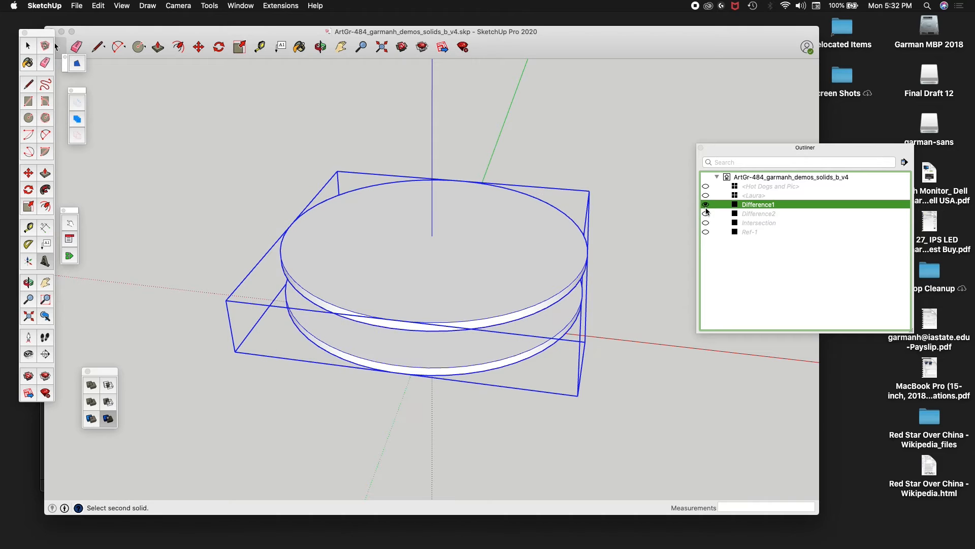
pyautogui.click(706, 204)
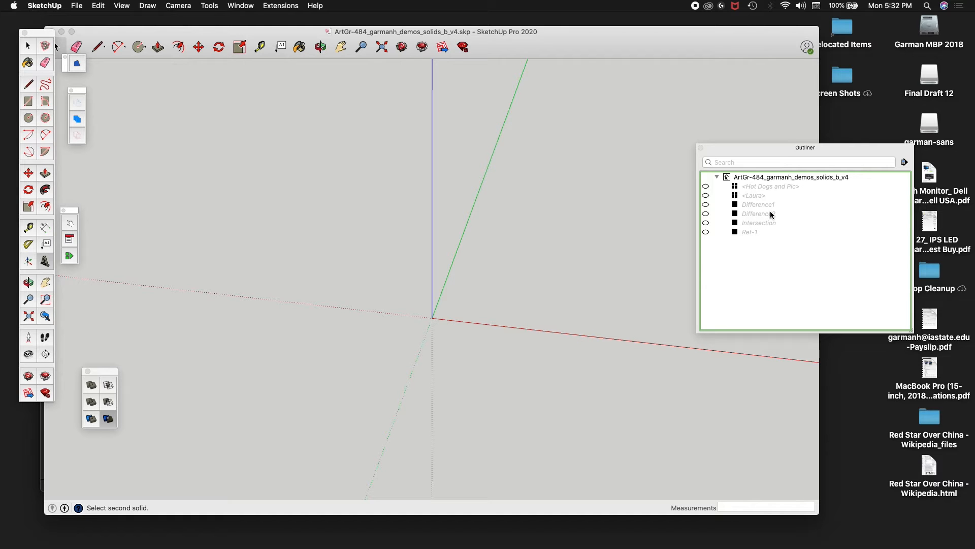
pyautogui.click(706, 204)
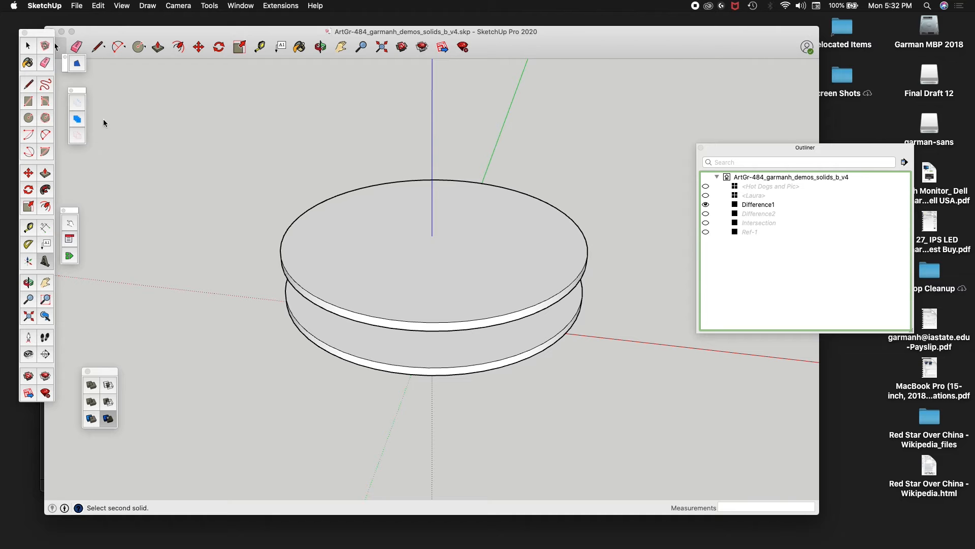
pyautogui.moveTo(252, 120)
pyautogui.mouseDown(button='middle')
pyautogui.moveTo(267, 164)
pyautogui.moveTo(240, 82)
pyautogui.moveTo(239, 99)
pyautogui.mouseUp(button='middle')
pyautogui.press('q')
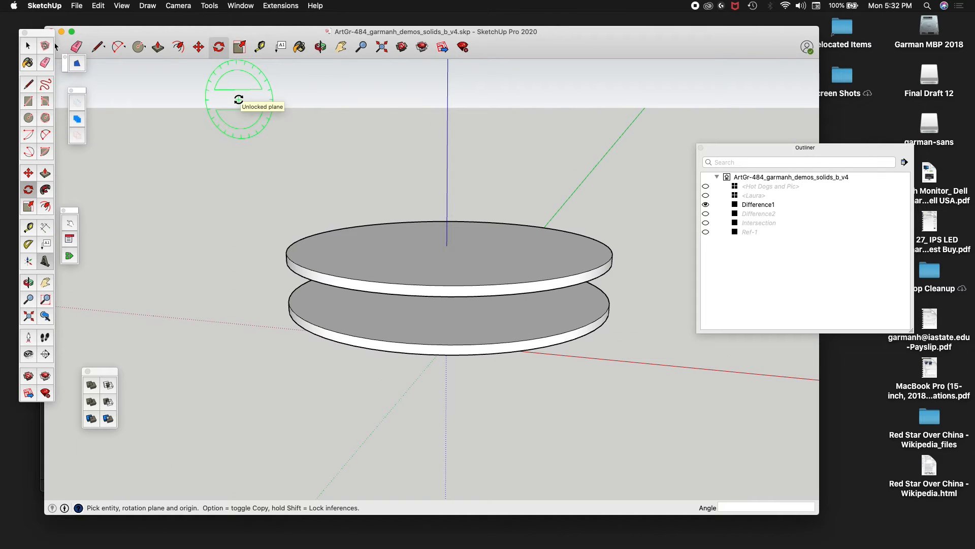
# - Hide Difference1, show Difference2 on its own for inspection, and replace it with the Intersection solid, leaving that selected
pyautogui.click(706, 205)
pyautogui.click(707, 213)
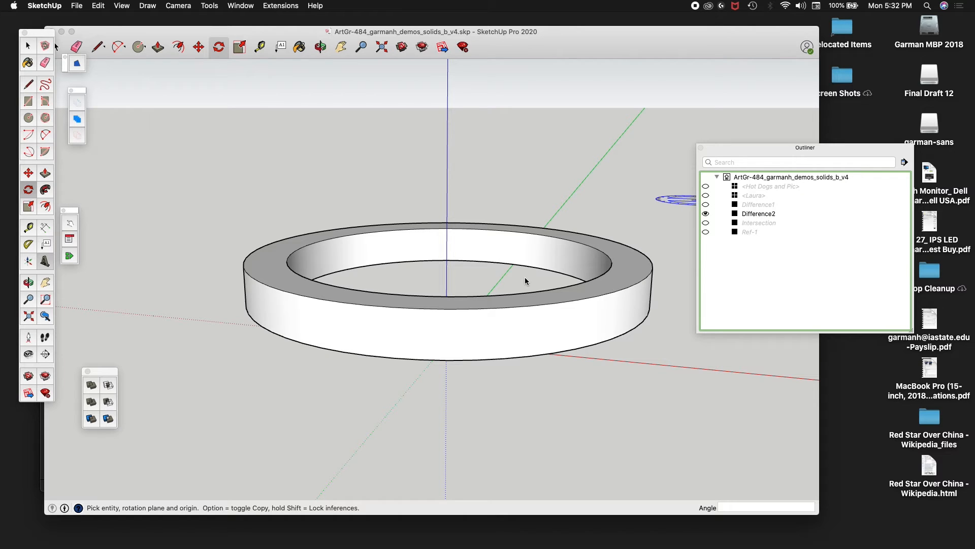
pyautogui.click(706, 214)
pyautogui.click(706, 223)
pyautogui.click(767, 224)
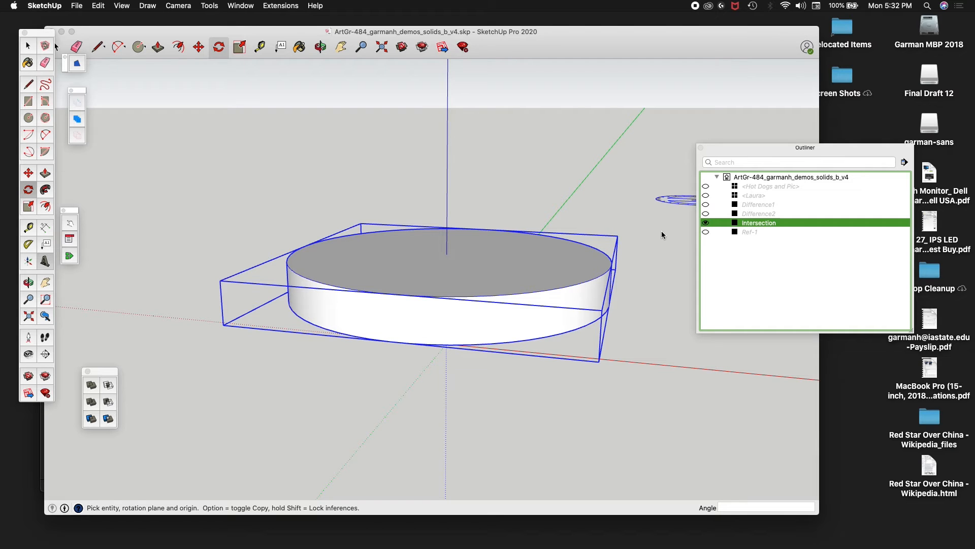
# - Save the split model as a new version, changing the file name's ending to b_v5
pyautogui.click(522, 45)
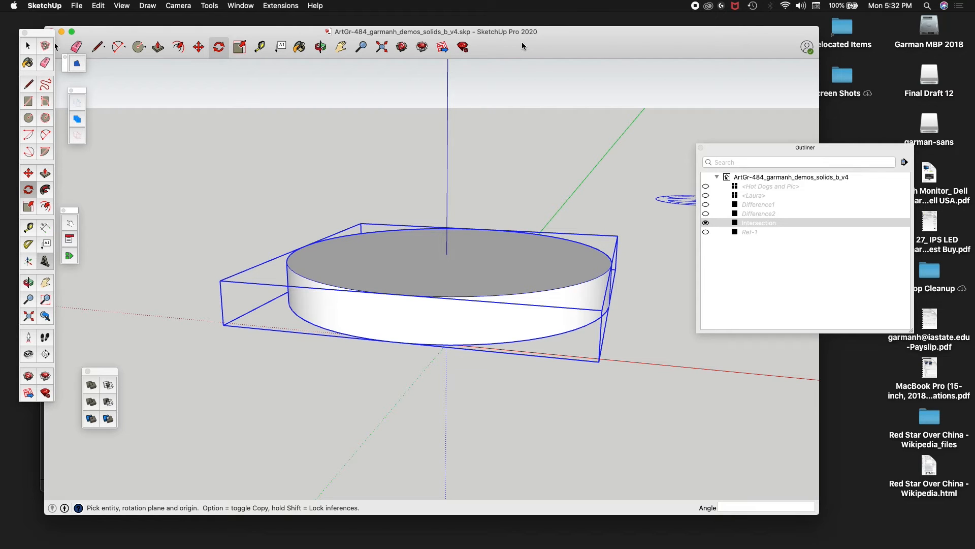
pyautogui.press('super+shift+s')
pyautogui.press('Right')
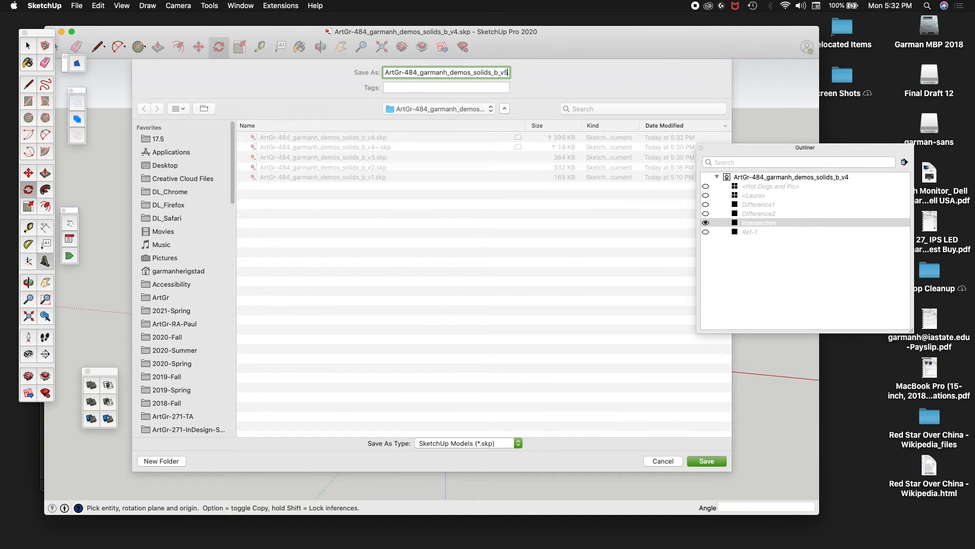
pyautogui.write('5')
pyautogui.press('Return')
pyautogui.press('Up')
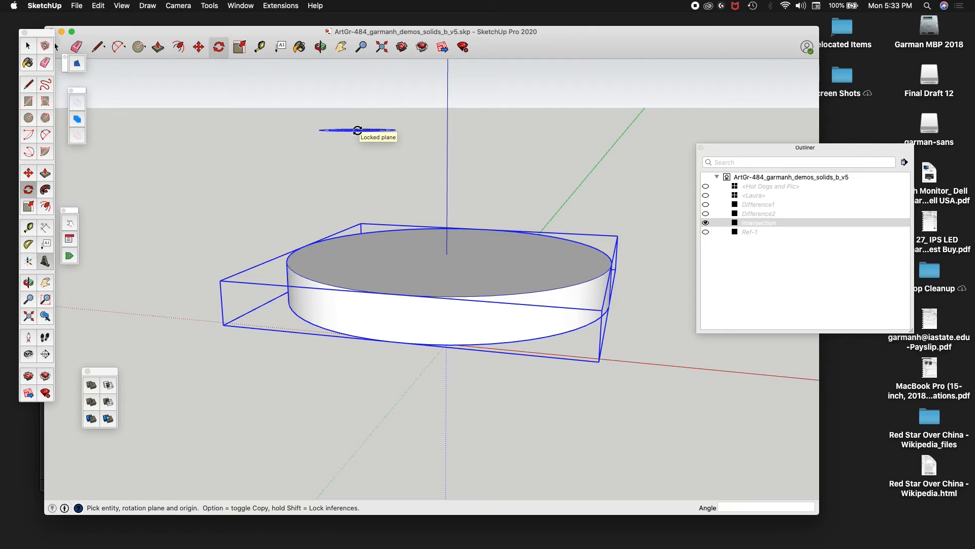
# - Show and select the Hot Dogs and Pic component, and hide the Intersection solid
pyautogui.click(705, 188)
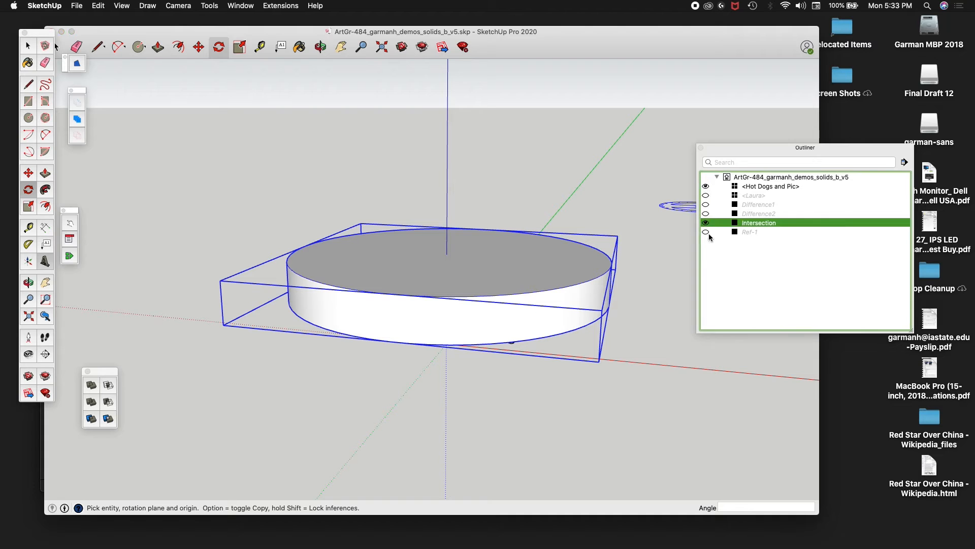
pyautogui.click(775, 187)
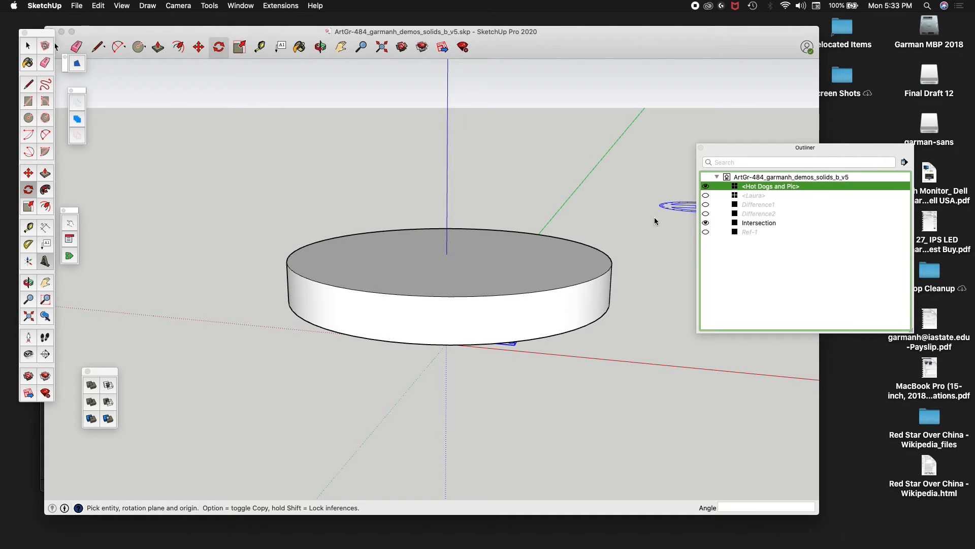
pyautogui.click(706, 223)
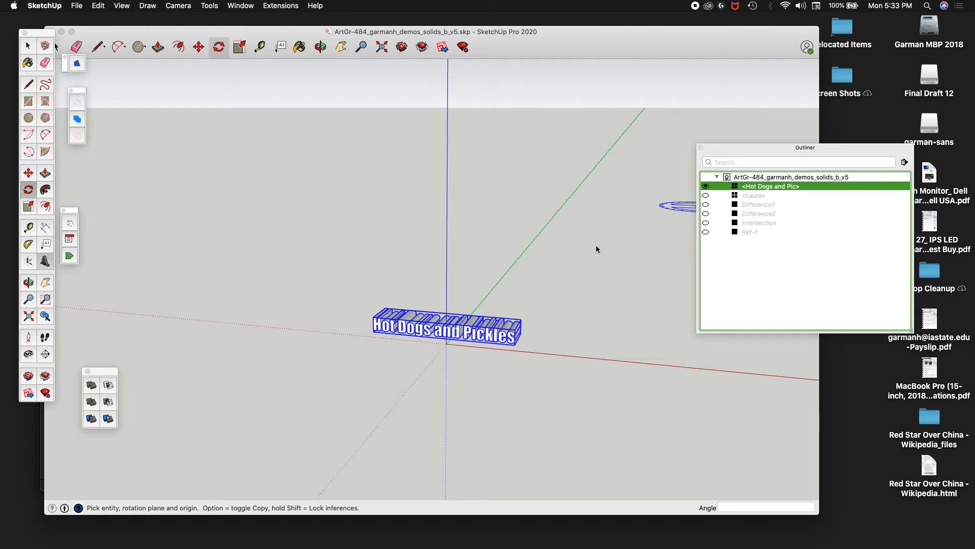
# - Show the Difference1 solid together with the Hot Dogs and Pickles text and view both from a low angle
pyautogui.click(706, 206)
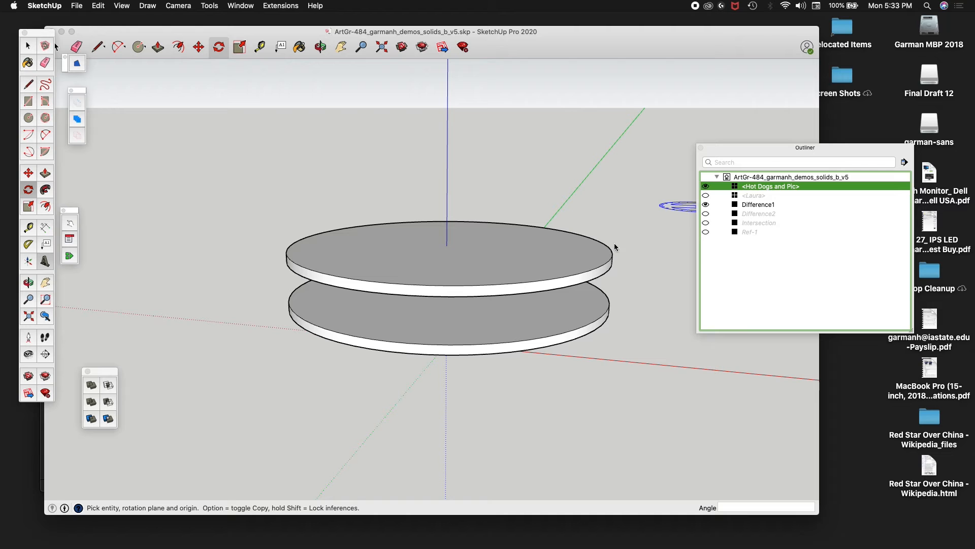
pyautogui.press('space')
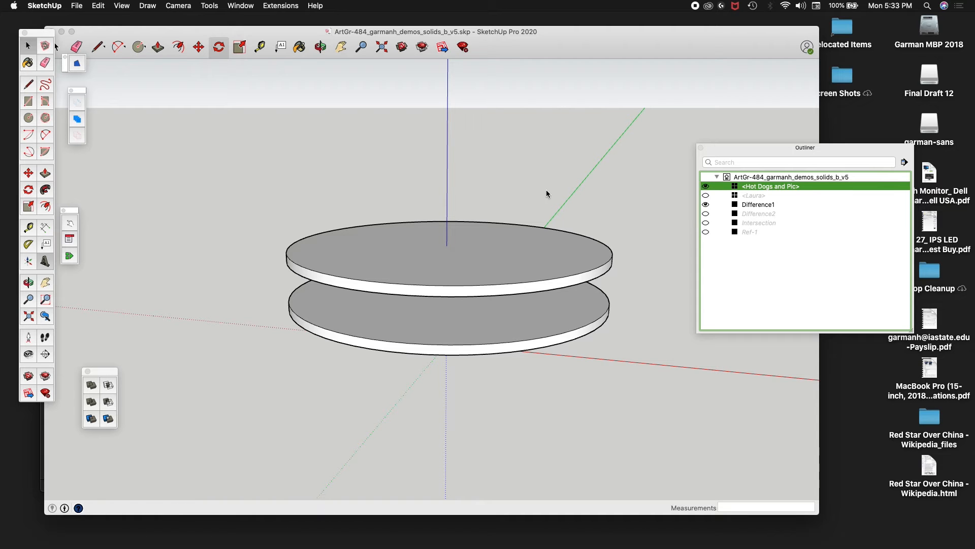
pyautogui.moveTo(516, 200); pyautogui.dragTo(599, 253, button='middle')
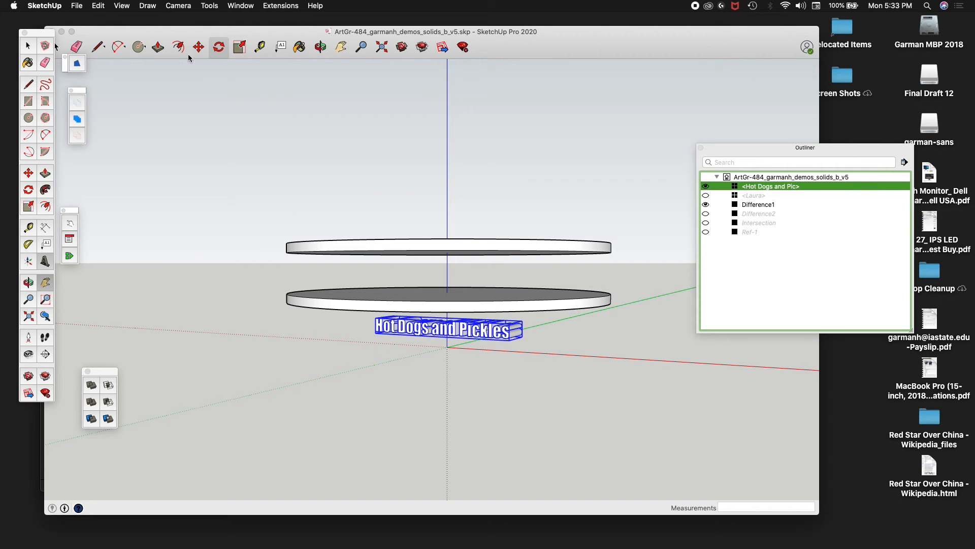
# - Try stretching the text component along individual axes, with a red scale of 1.50, and undo the stretching
pyautogui.click(241, 48)
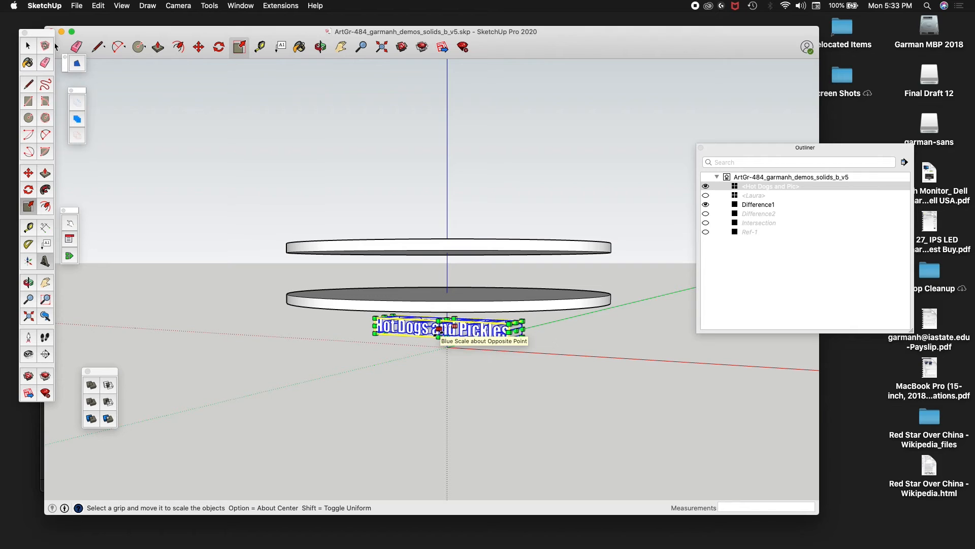
pyautogui.moveTo(438, 333); pyautogui.dragTo(433, 277)
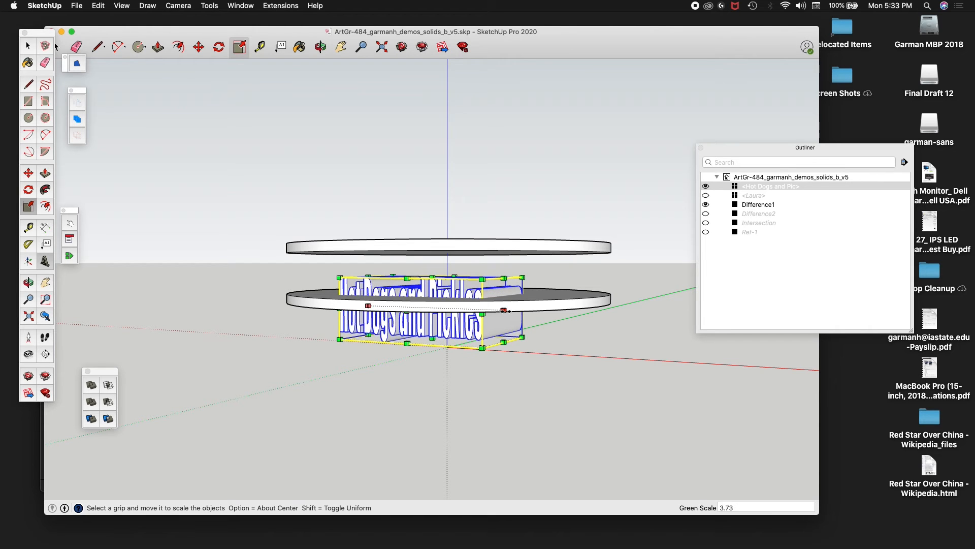
pyautogui.moveTo(504, 310); pyautogui.dragTo(571, 318)
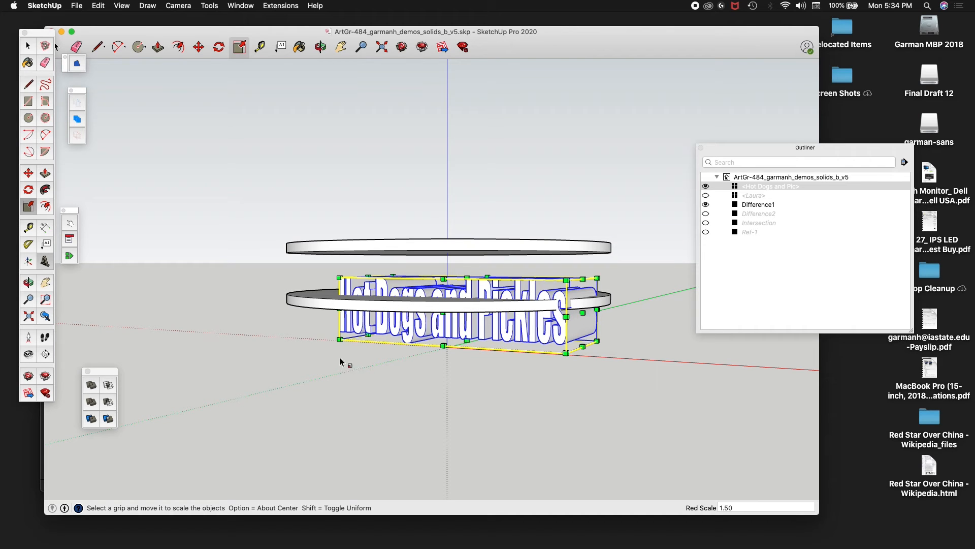
pyautogui.press('super+z')
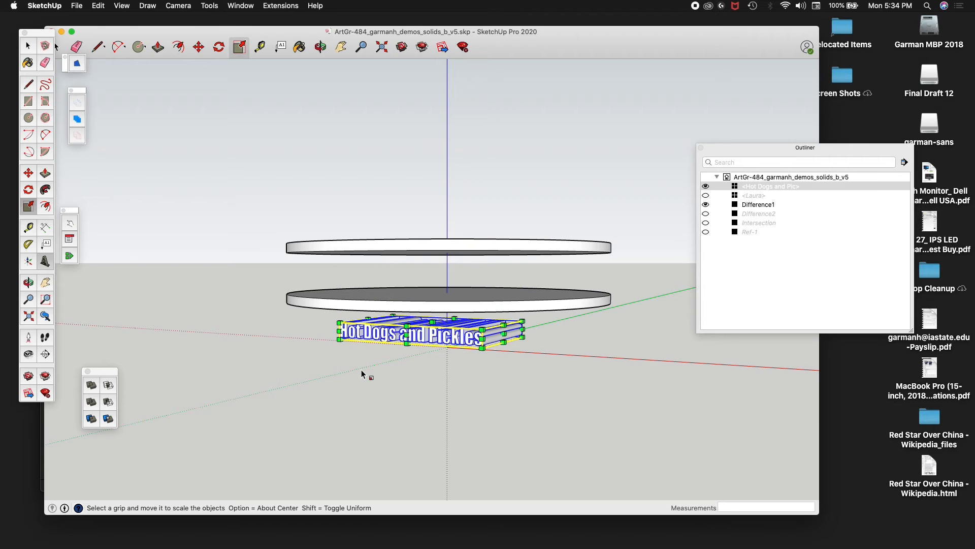
pyautogui.press('super+z')
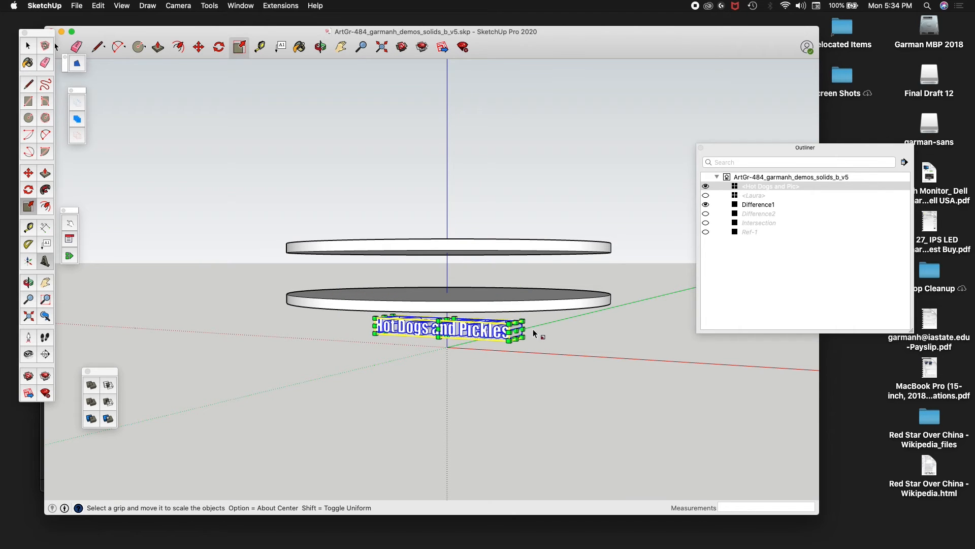
# - Scale the text uniformly from a corner by 1.42 and move the Outliner clear of the model
pyautogui.scroll(2, 472, 331)
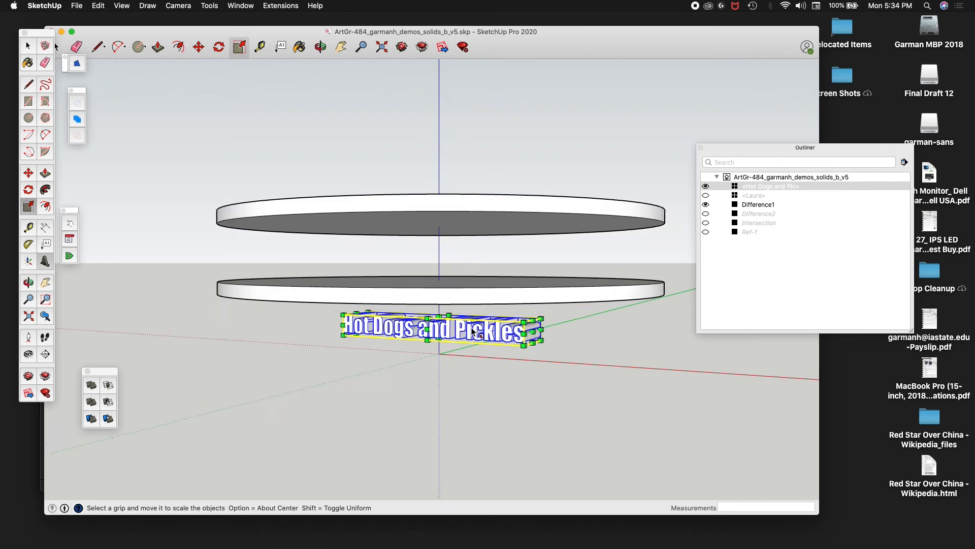
pyautogui.scroll(3, 473, 331)
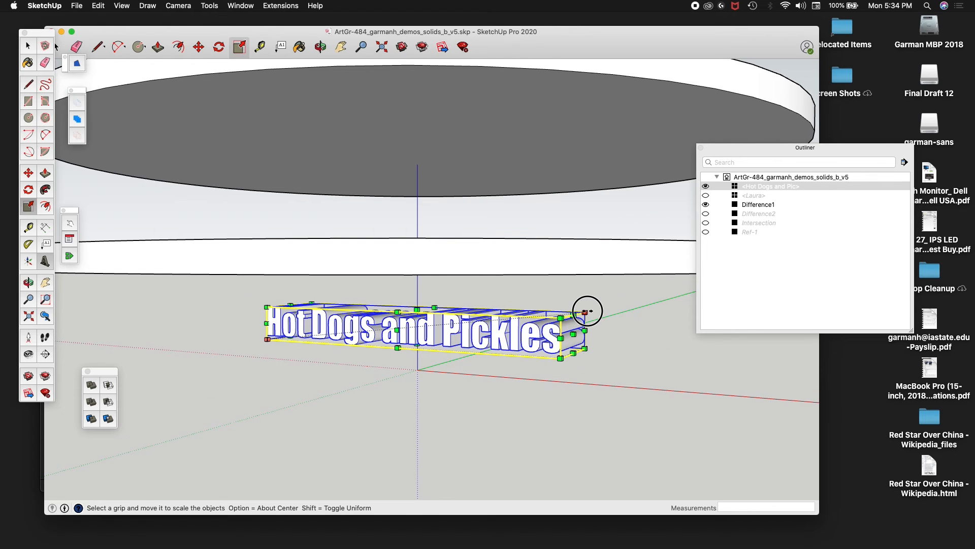
pyautogui.moveTo(585, 312); pyautogui.dragTo(563, 322)
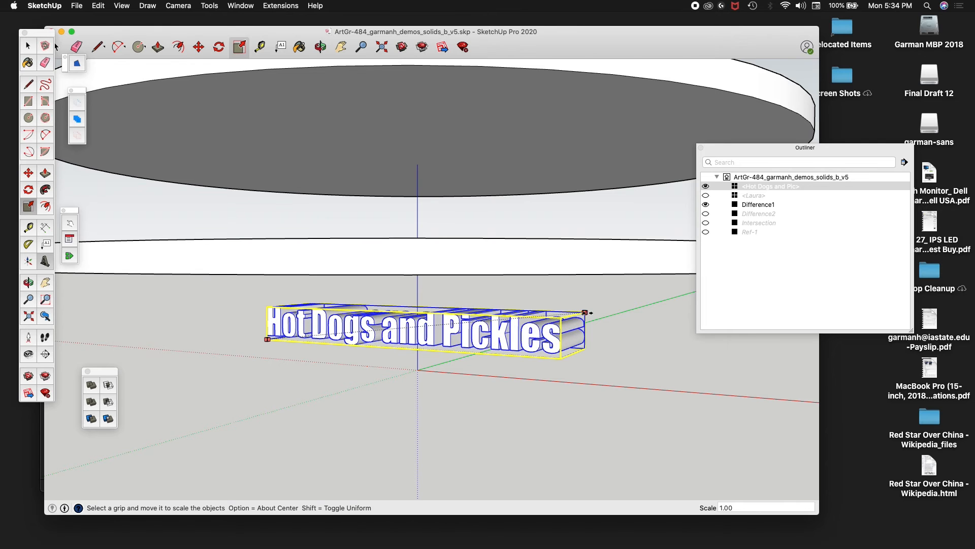
pyautogui.scroll(-5, 598, 313)
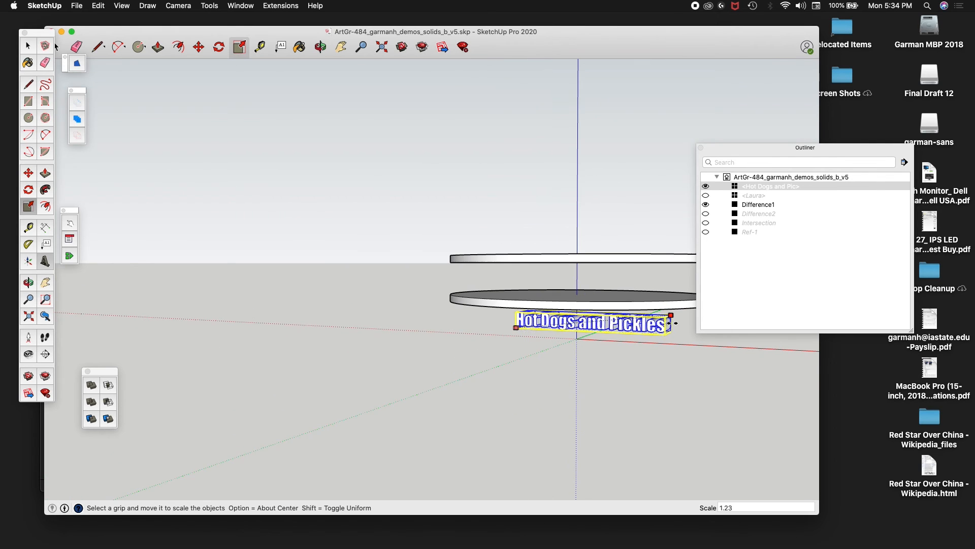
pyautogui.moveTo(763, 147); pyautogui.dragTo(907, 15)
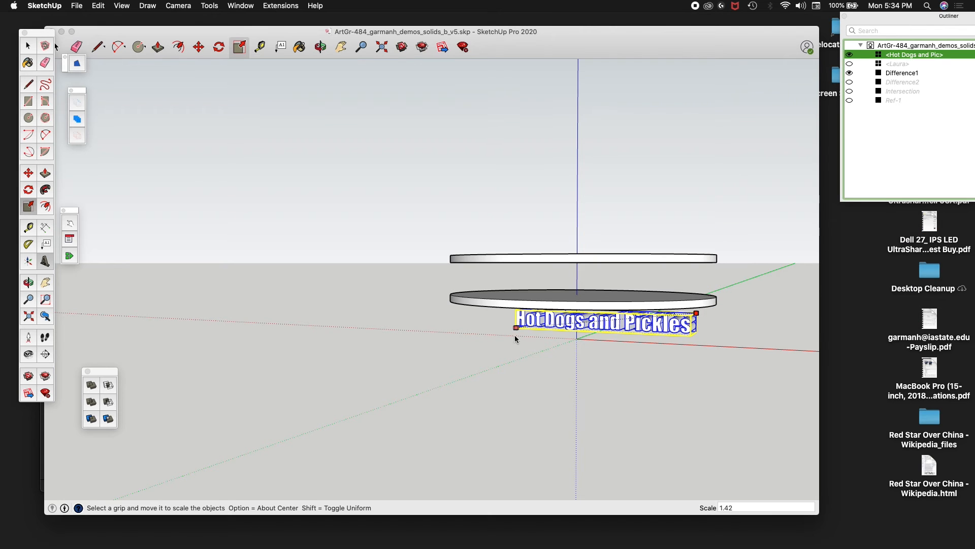
# - Try scaling the text from its opposite corner by -0.60, and undo the scaling
pyautogui.moveTo(516, 326); pyautogui.dragTo(447, 350)
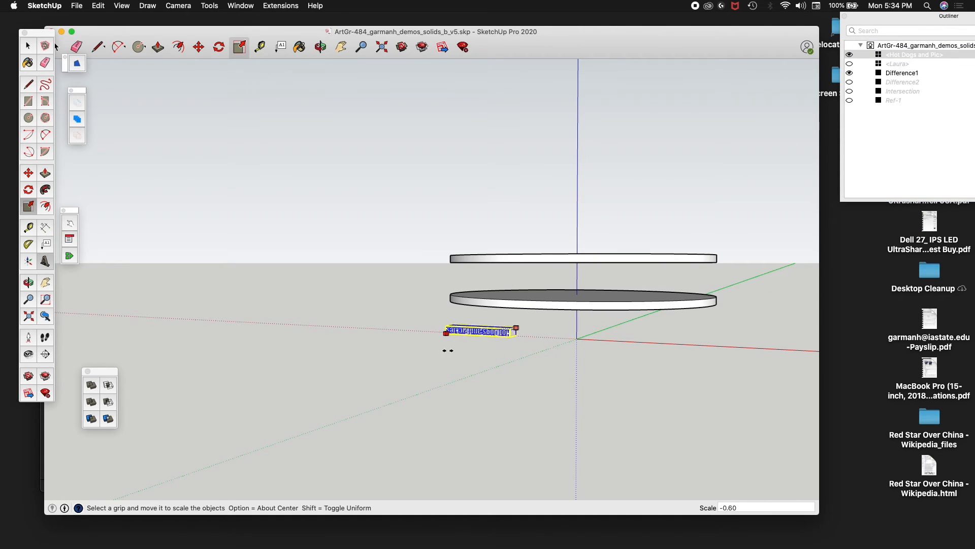
pyautogui.press('space')
pyautogui.press('super+z')
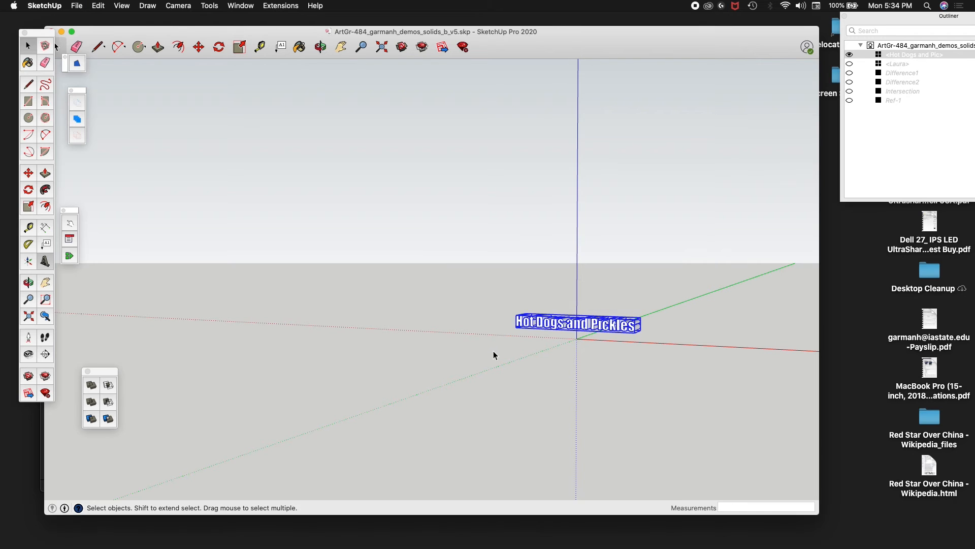
# - Show the Difference1 solid again, keeping Difference2 hidden
pyautogui.click(850, 82)
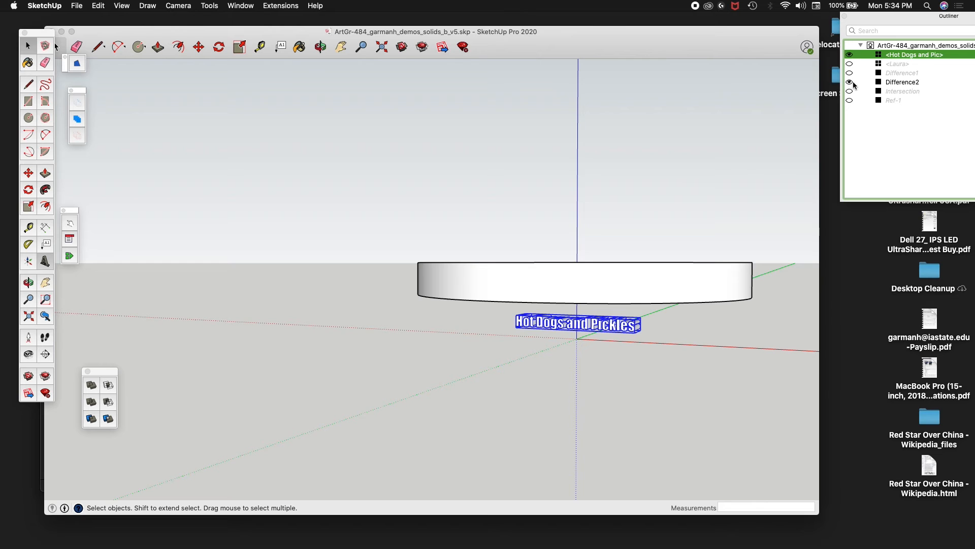
pyautogui.click(850, 82)
pyautogui.click(849, 73)
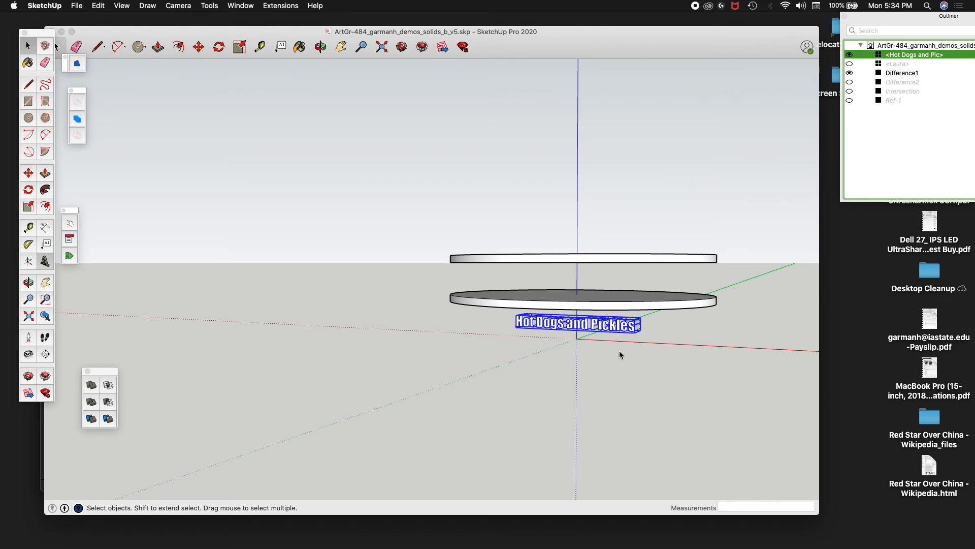
# - Enlarge the text component uniformly from its far upper corner by a scale of 2.20
pyautogui.moveTo(678, 230)
pyautogui.mouseDown(button='middle')
pyautogui.moveTo(567, 235)
pyautogui.moveTo(629, 203)
pyautogui.moveTo(523, 235)
pyautogui.moveTo(586, 200)
pyautogui.moveTo(461, 244)
pyautogui.moveTo(496, 198)
pyautogui.moveTo(505, 218)
pyautogui.moveTo(442, 368)
pyautogui.mouseUp(button='middle')
pyautogui.scroll(3, 442, 255)
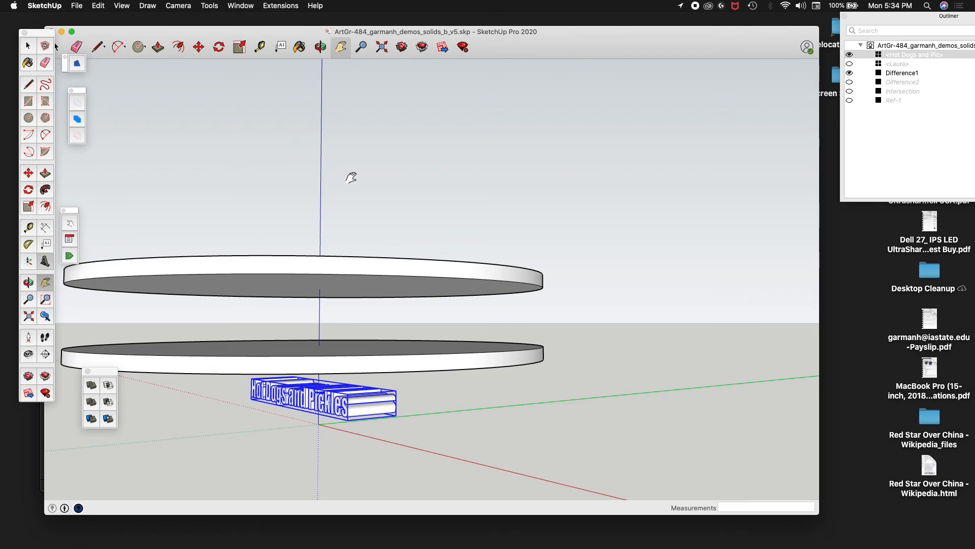
pyautogui.click(240, 46)
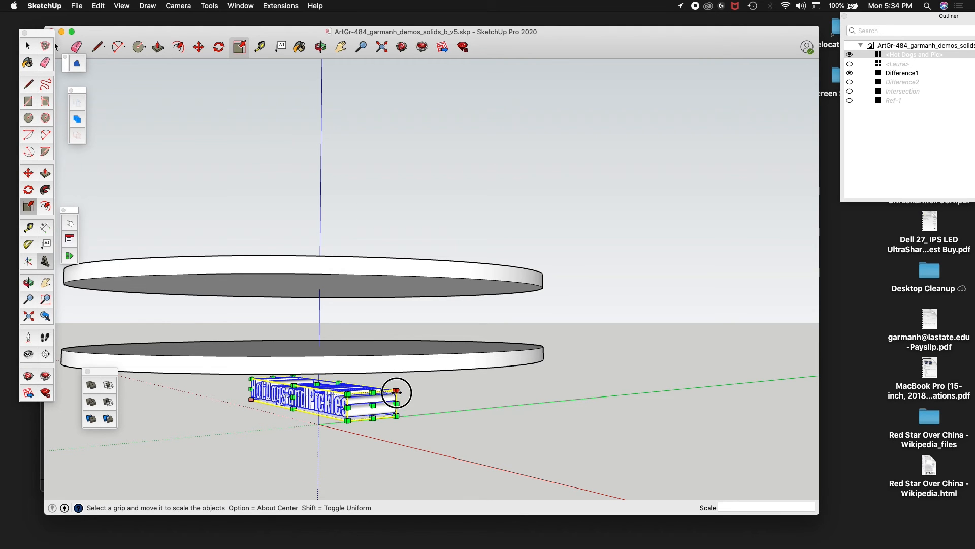
pyautogui.moveTo(395, 391); pyautogui.dragTo(671, 330)
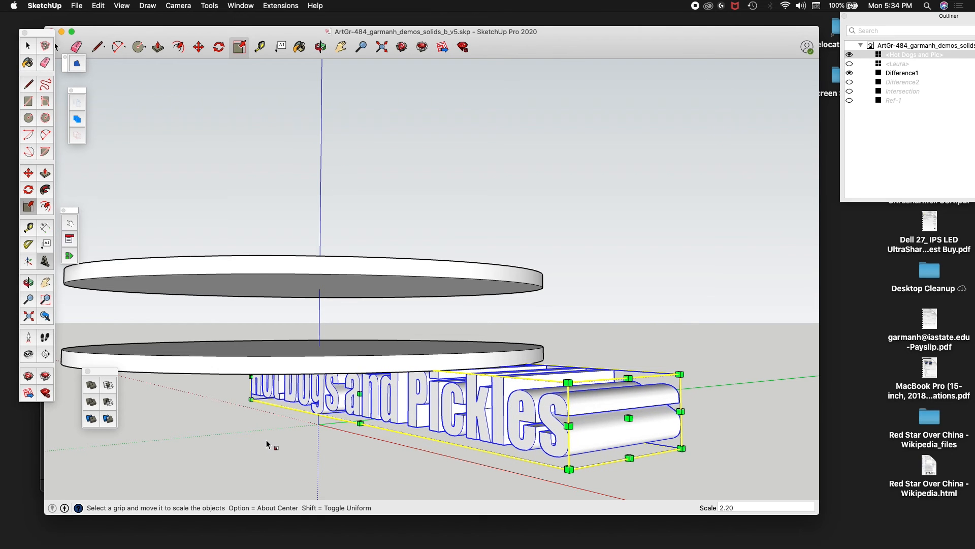
# - Switch the camera to the standard Front view with parallel projection
pyautogui.press('h')
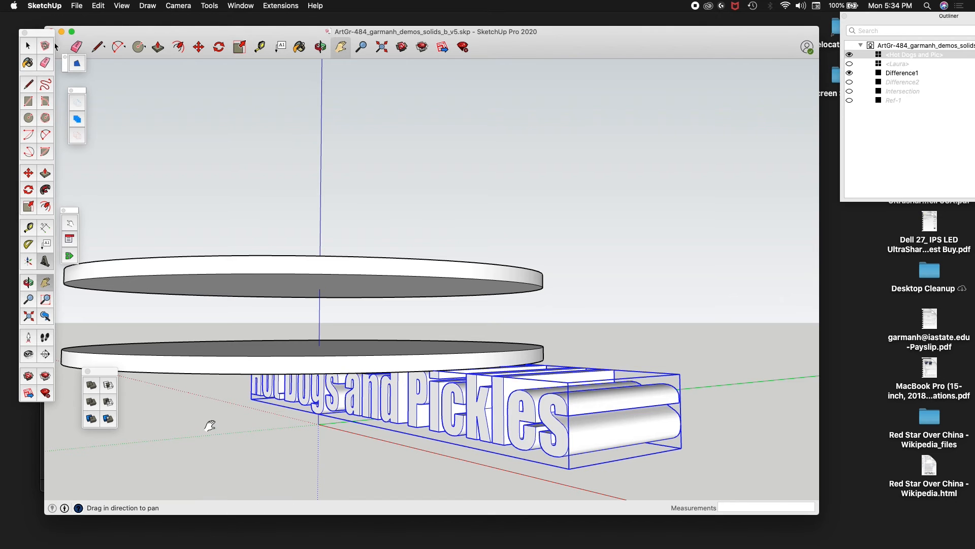
pyautogui.moveTo(210, 429); pyautogui.dragTo(315, 439, button='middle')
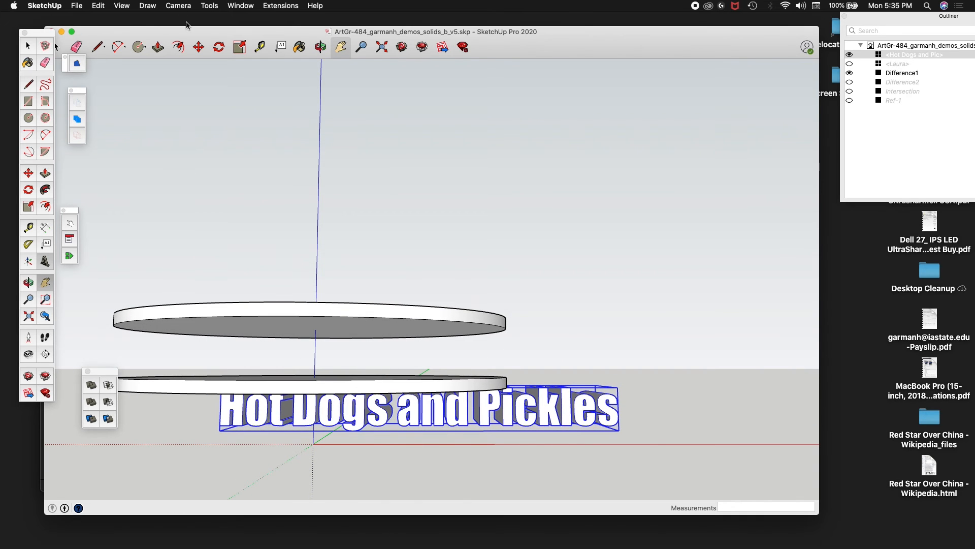
pyautogui.click(178, 5)
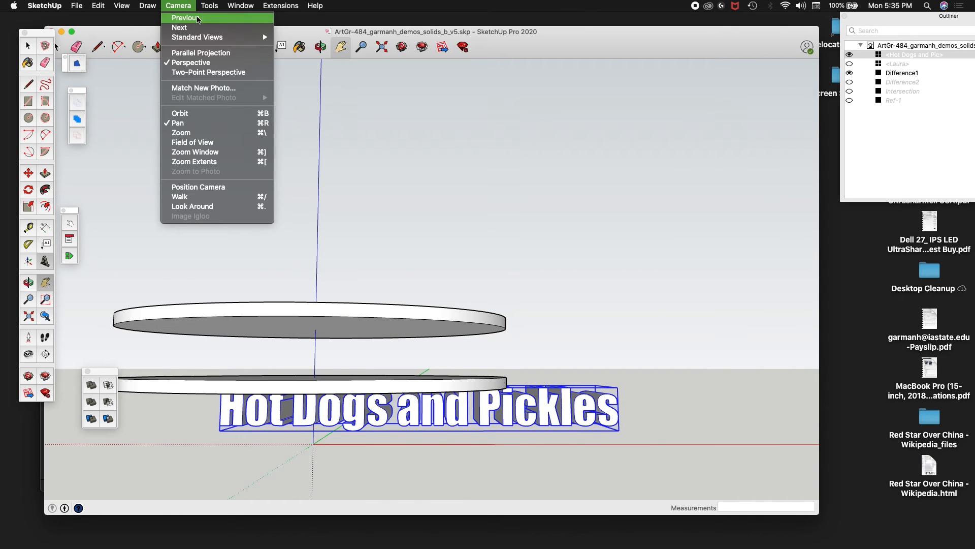
pyautogui.moveTo(206, 39)
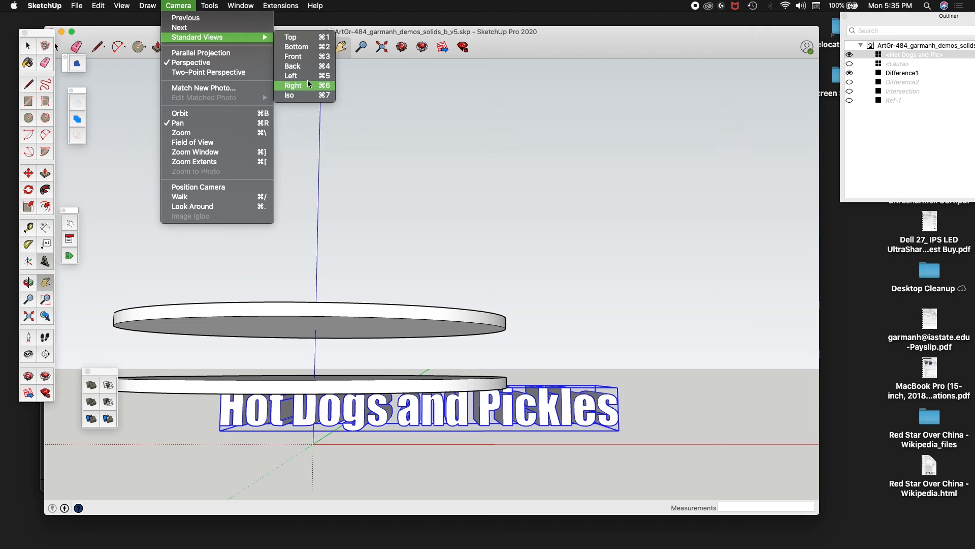
pyautogui.click(295, 56)
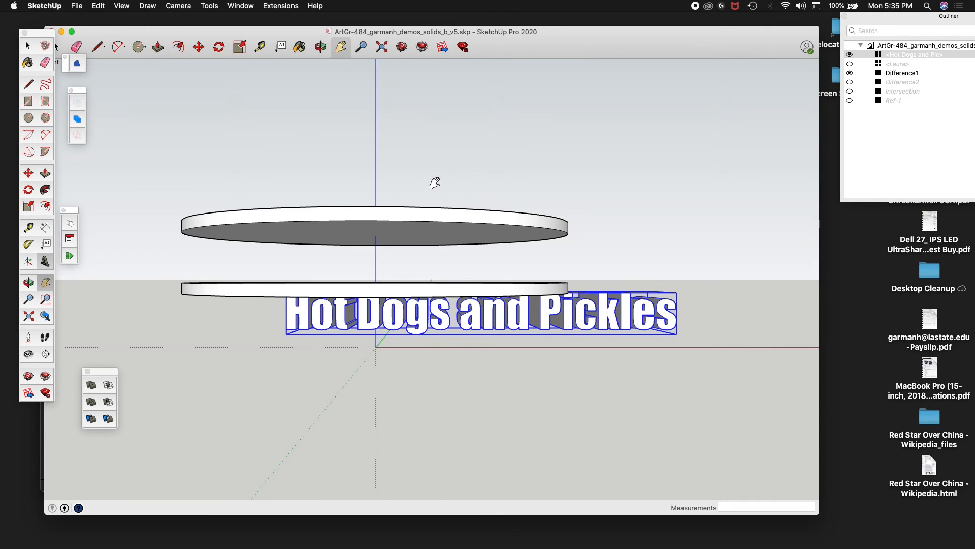
pyautogui.click(182, 5)
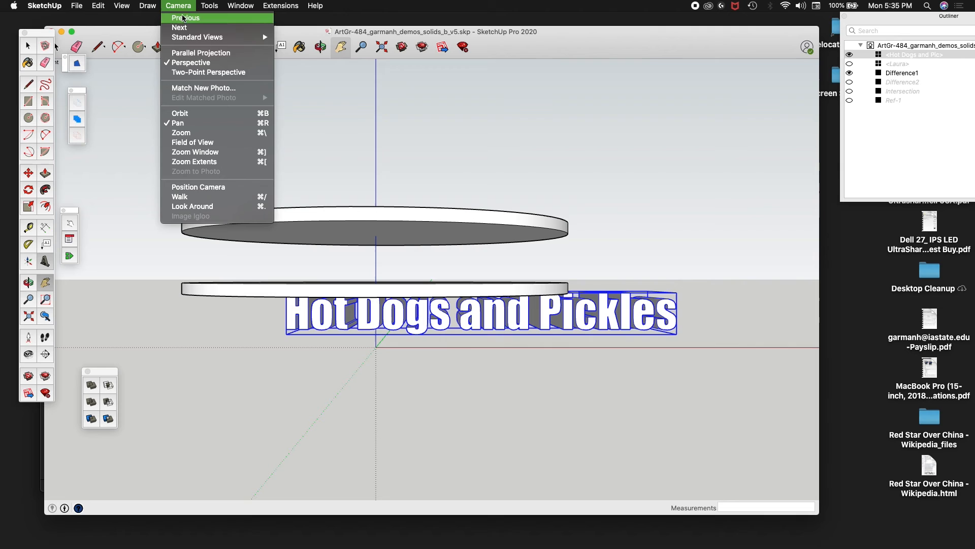
pyautogui.click(187, 54)
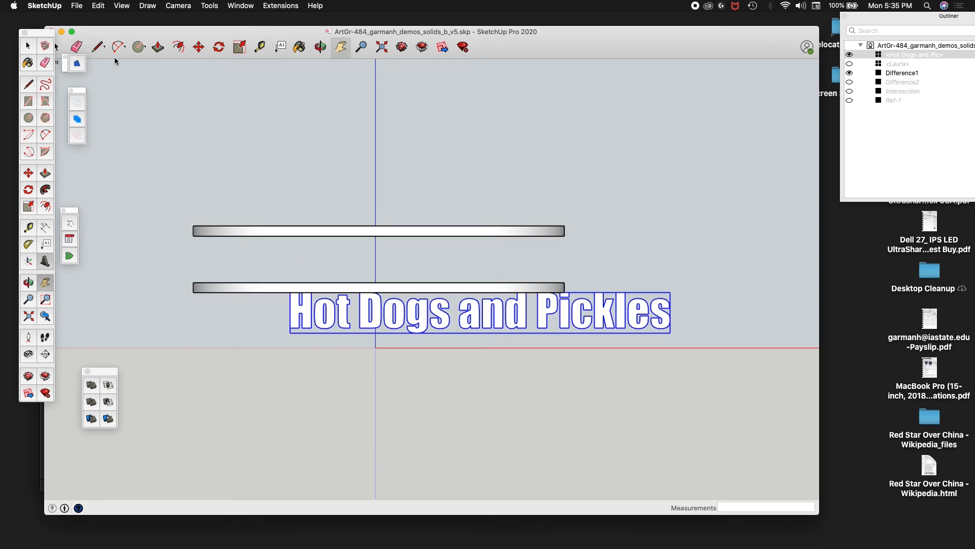
# - Move the text 2.17 m along the red axis so it is centred beneath the two discs
pyautogui.click(199, 48)
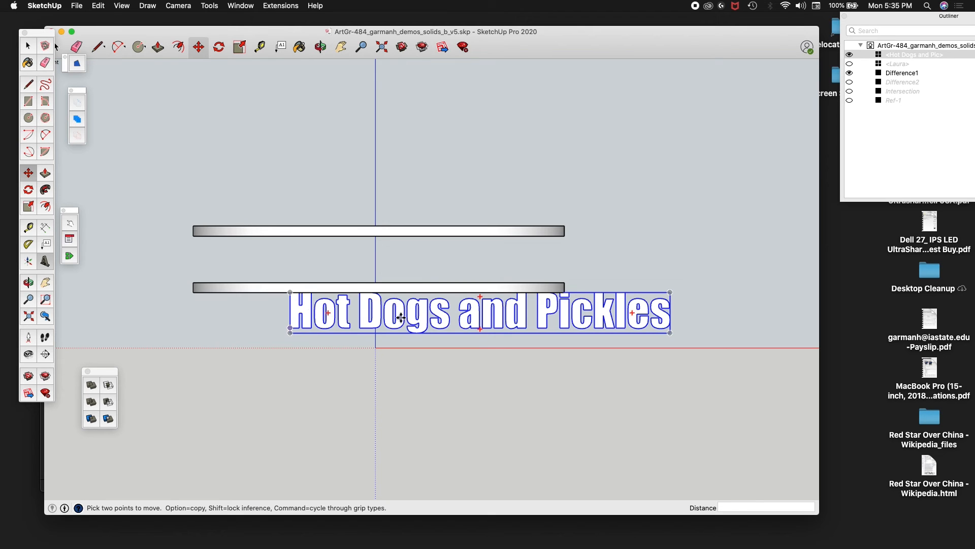
pyautogui.click(291, 333)
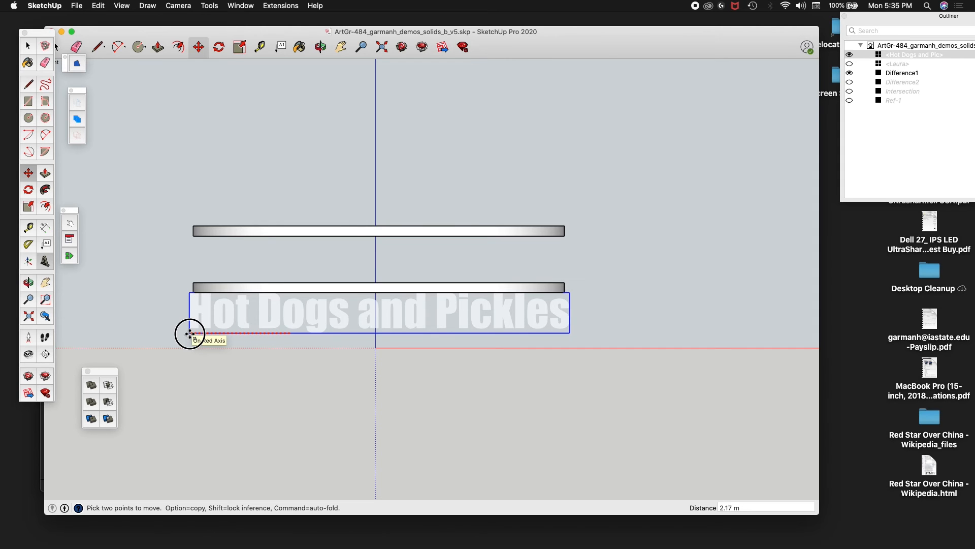
pyautogui.click(190, 334)
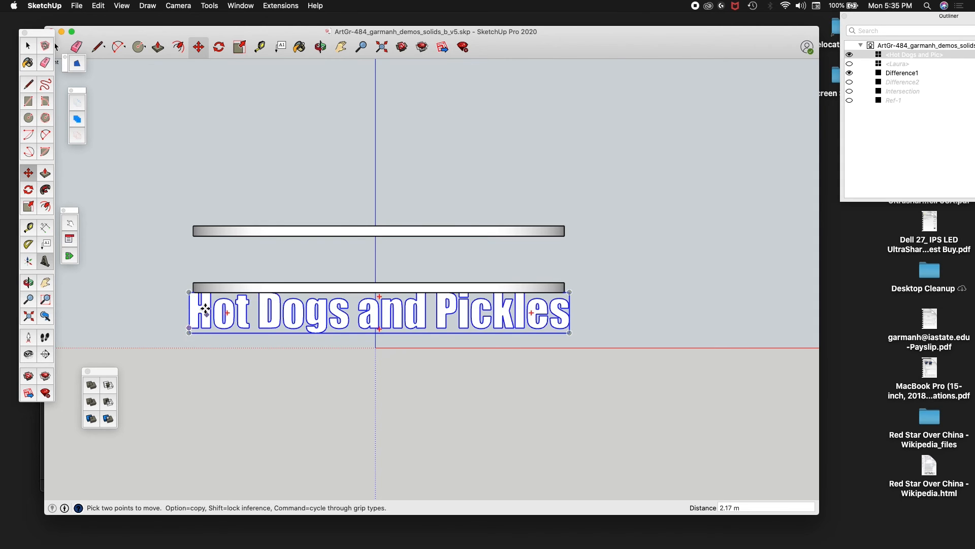
# - Scale the text down uniformly from its upper corner so it is narrower than the discs and fits the gap between them
pyautogui.click(239, 47)
pyautogui.moveTo(190, 292); pyautogui.dragTo(298, 337)
pyautogui.press('space')
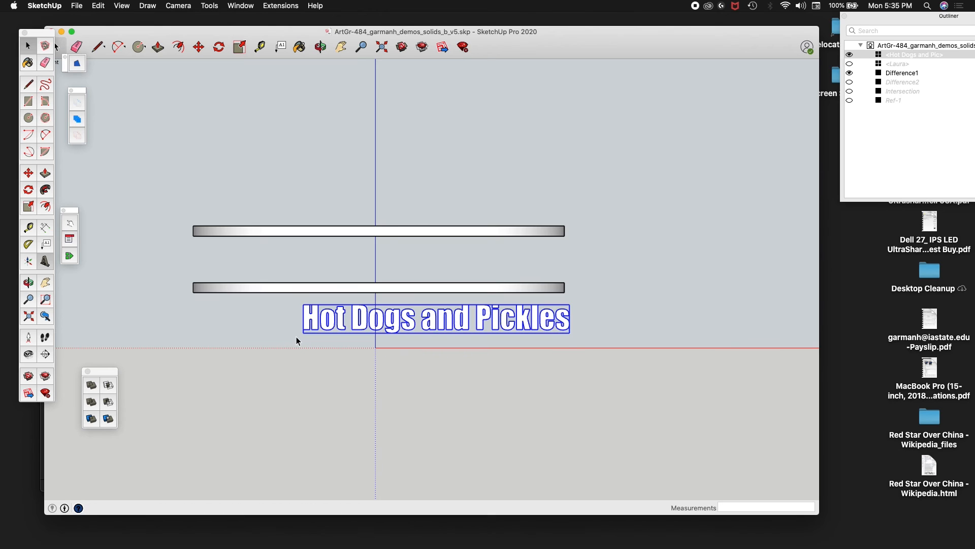
# - Move the text about 1.32 m along the red axis to recentre it, and raise it 1.30 m between the two discs
pyautogui.click(203, 51)
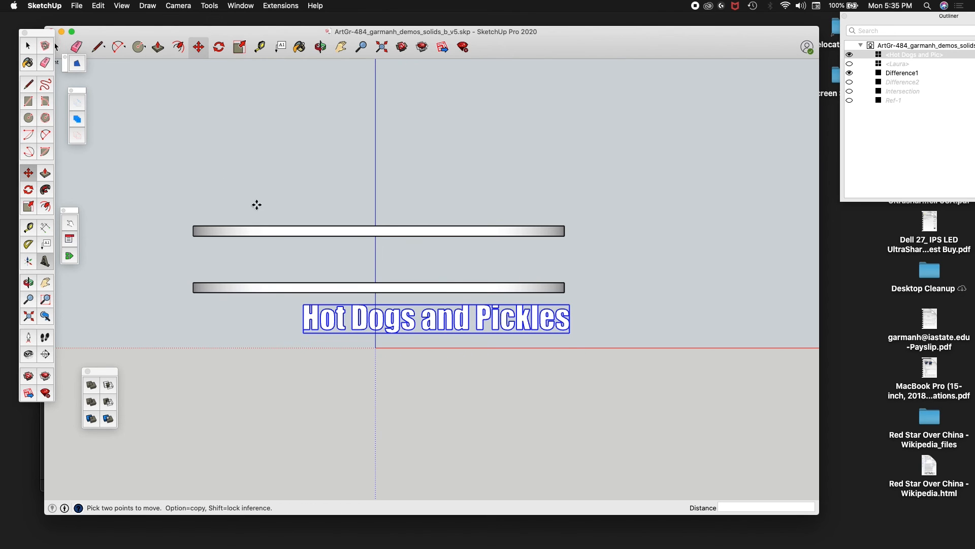
pyautogui.click(303, 307)
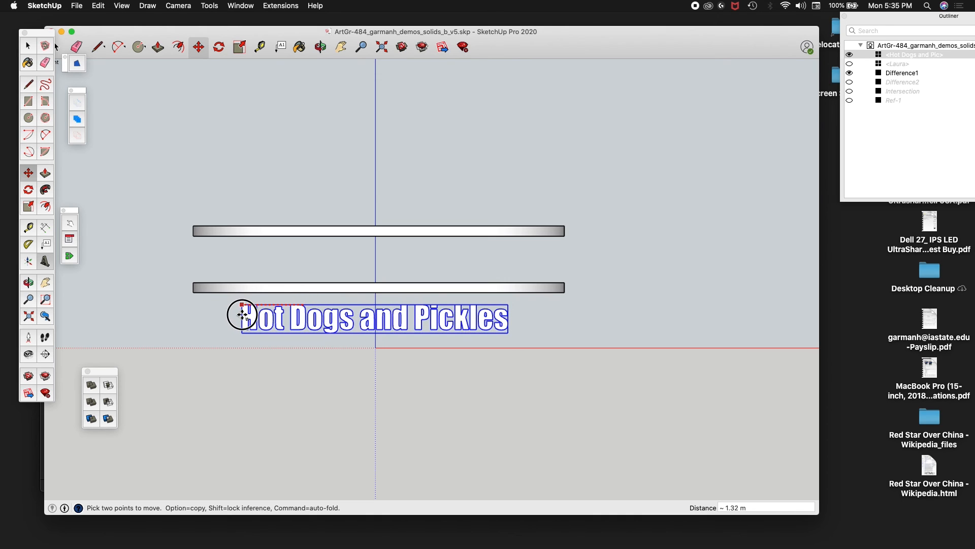
pyautogui.click(242, 315)
pyautogui.click(242, 311)
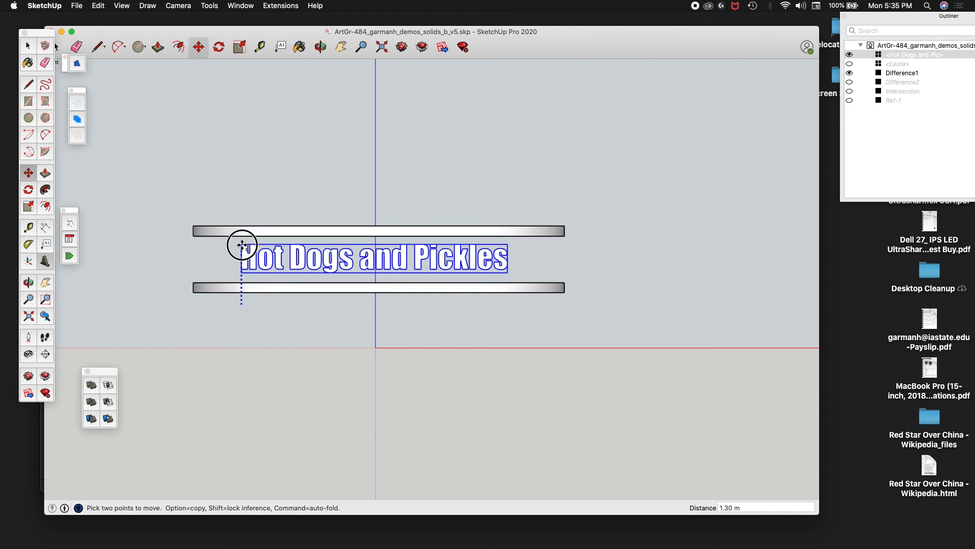
pyautogui.click(243, 244)
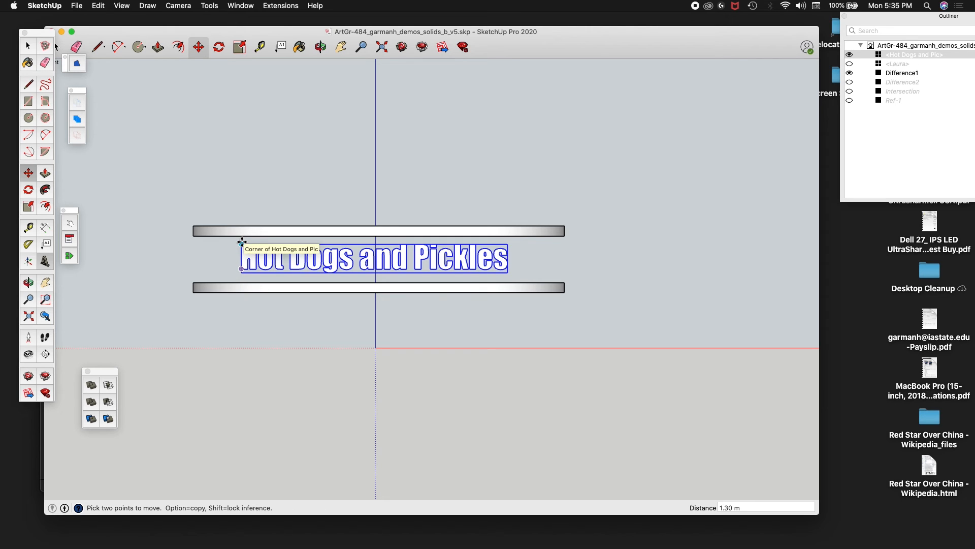
# - Switch the camera to Perspective projection and orbit to view the text between the two discs from an angle
pyautogui.click(179, 6)
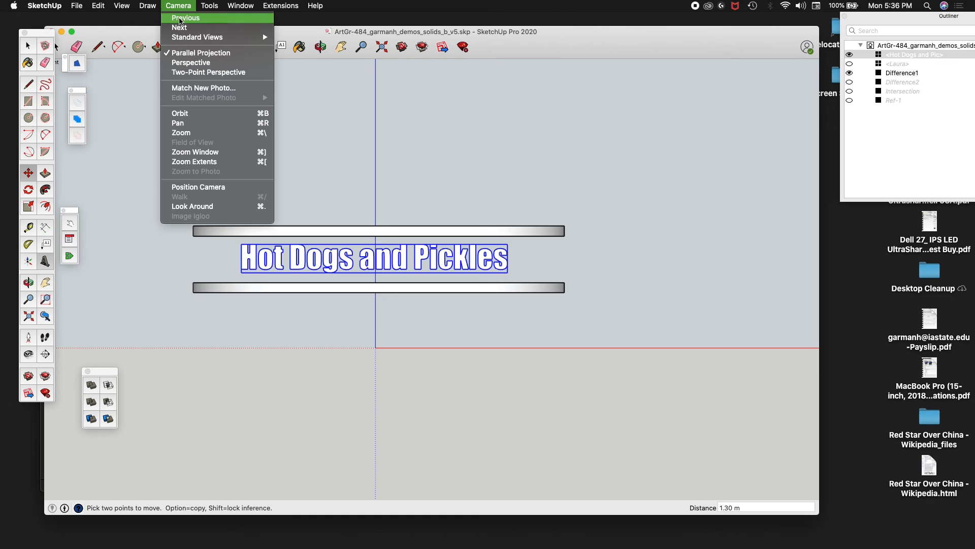
pyautogui.click(188, 63)
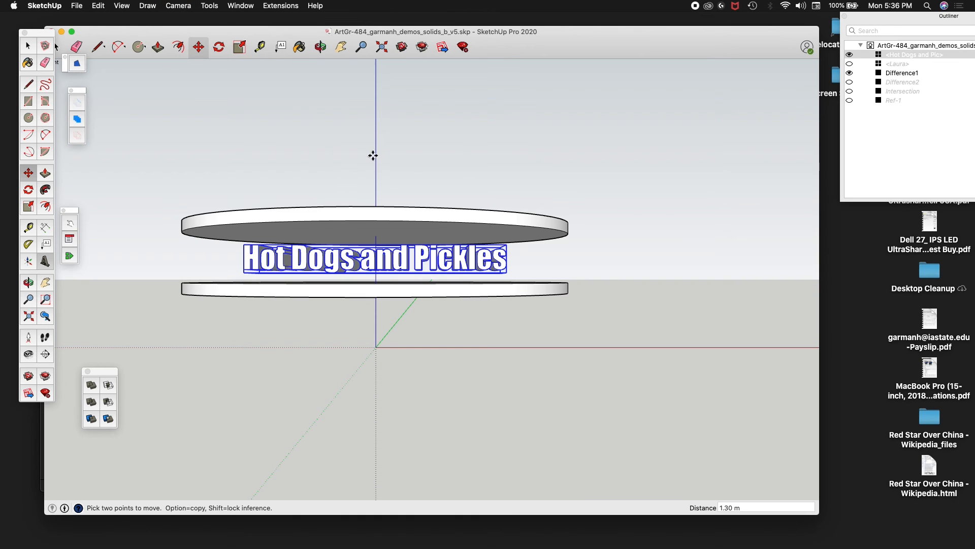
pyautogui.press('o')
pyautogui.moveTo(375, 163); pyautogui.dragTo(276, 196)
pyautogui.press('h')
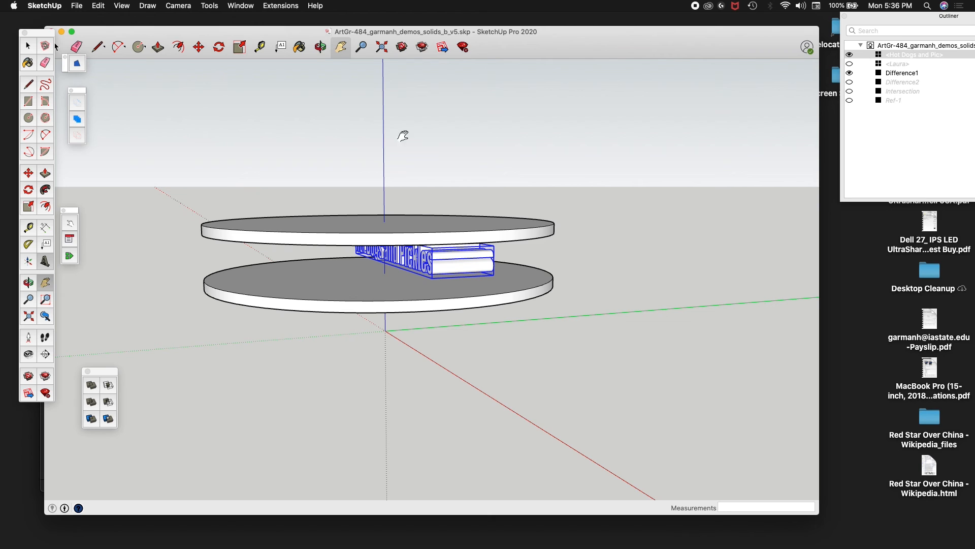
# - Show the Difference2 ring and hide the Difference1 discs
pyautogui.click(850, 82)
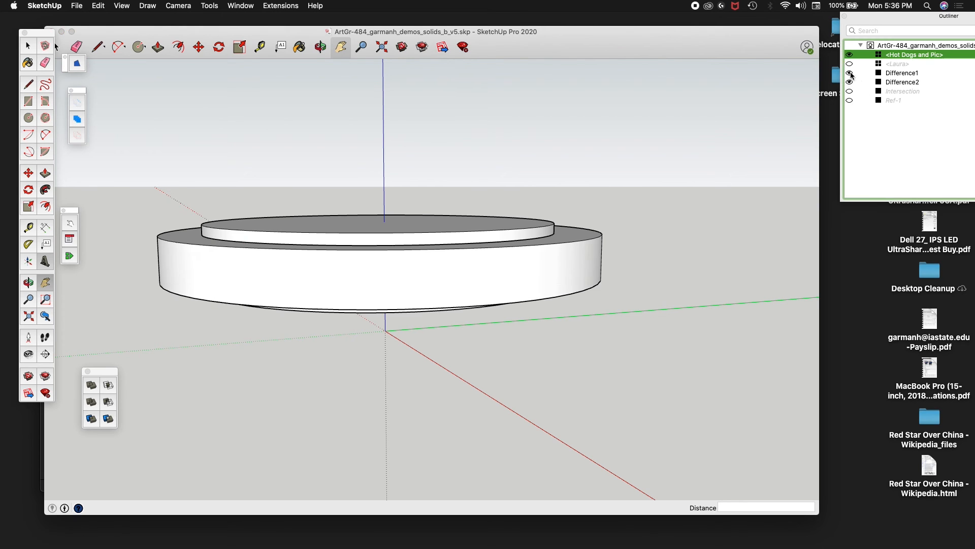
pyautogui.click(850, 73)
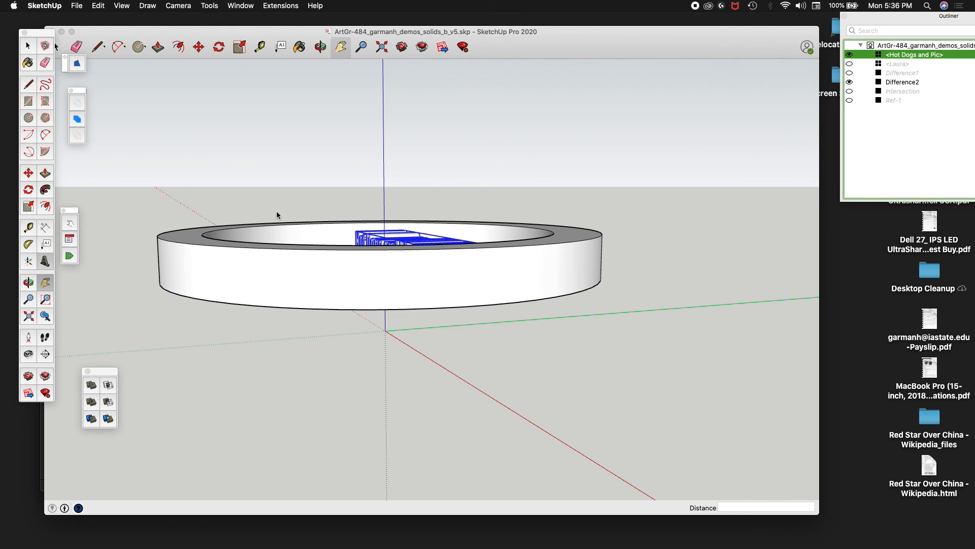
# - Move the 3D text about 5.26 m along the green axis so its front face sits outside the ring's wall
pyautogui.moveTo(291, 180); pyautogui.dragTo(183, 249, button='middle')
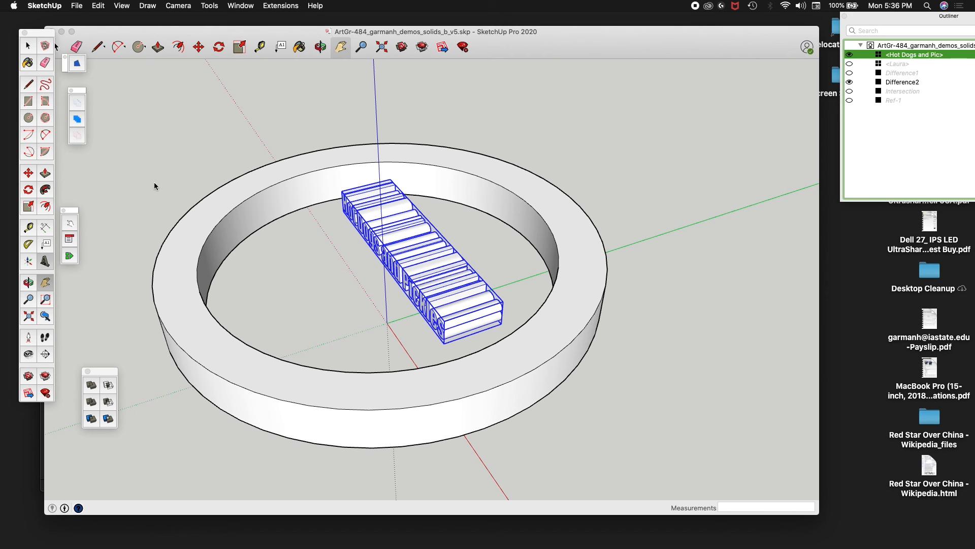
pyautogui.click(200, 48)
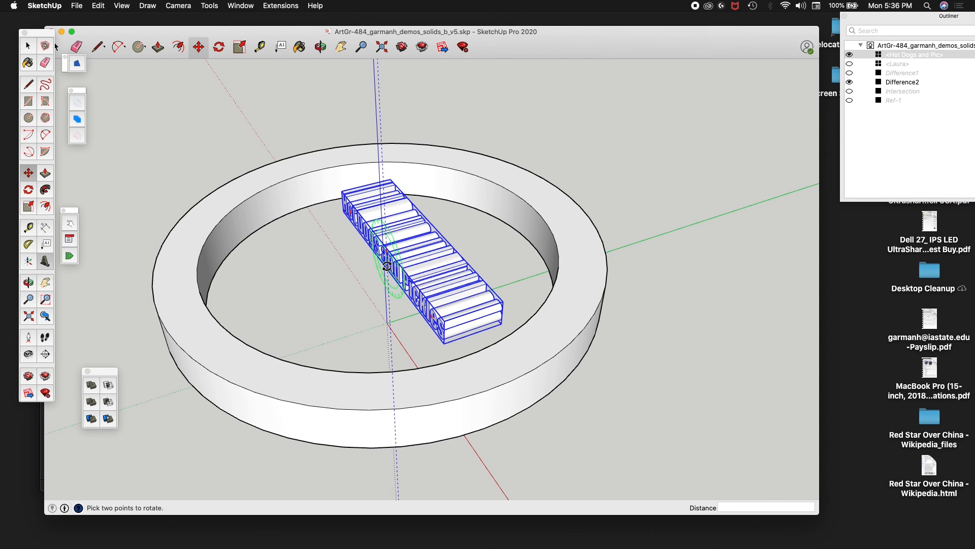
pyautogui.click(445, 343)
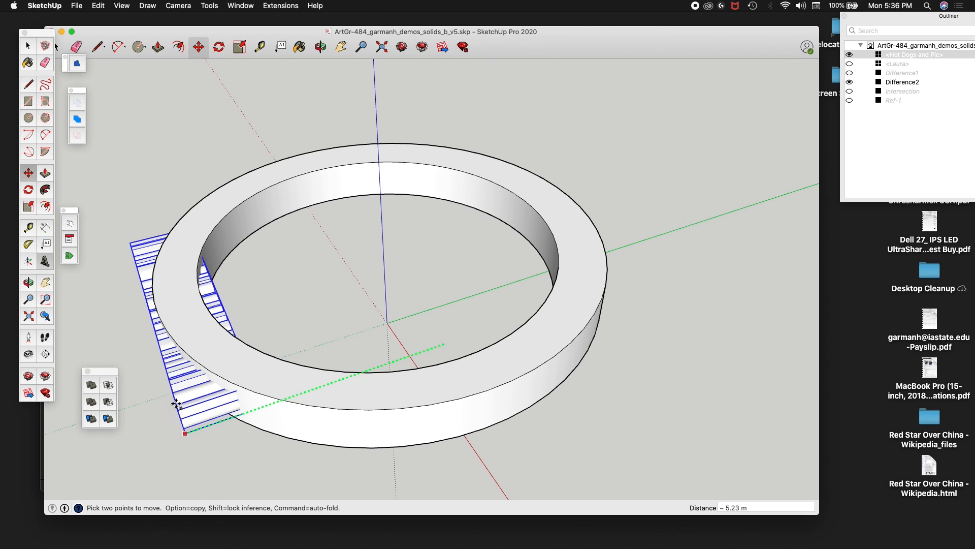
pyautogui.click(175, 404)
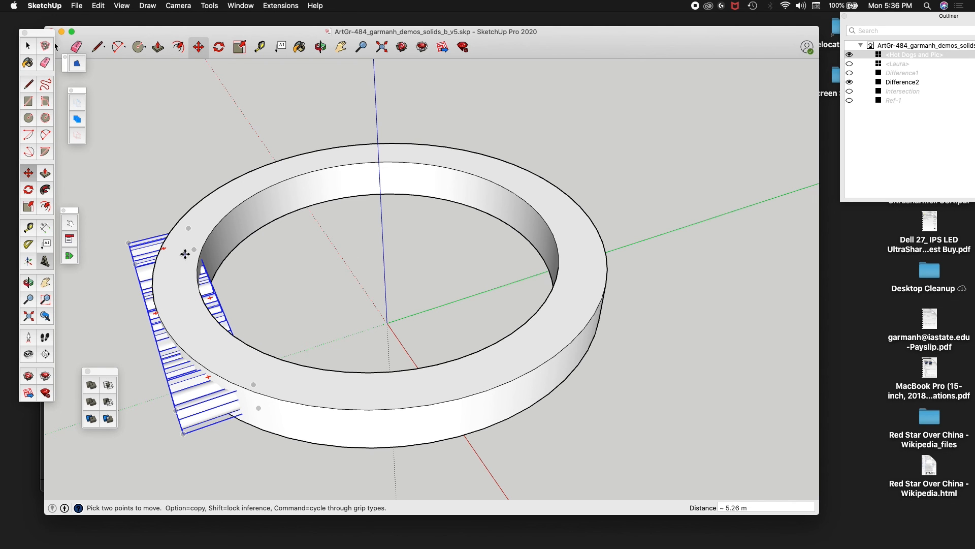
# - Scale the 3D text's depth by a factor of 4.00 so it extends through the ring's wall towards the centre, and deselect it
pyautogui.moveTo(188, 268); pyautogui.dragTo(374, 351, button='middle')
pyautogui.keyDown('shift'); pyautogui.moveTo(374, 351); pyautogui.dragTo(305, 262, button='middle'); pyautogui.keyUp('shift')
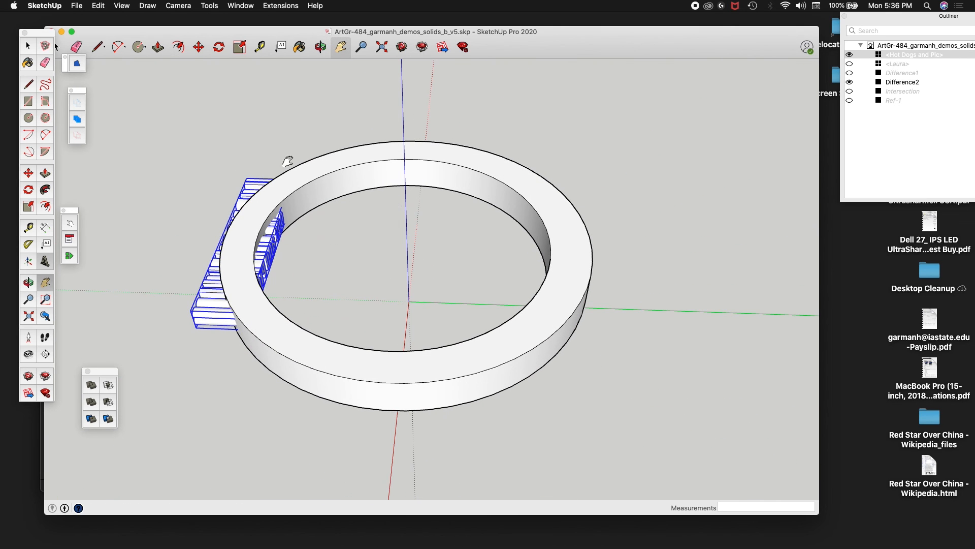
pyautogui.click(239, 47)
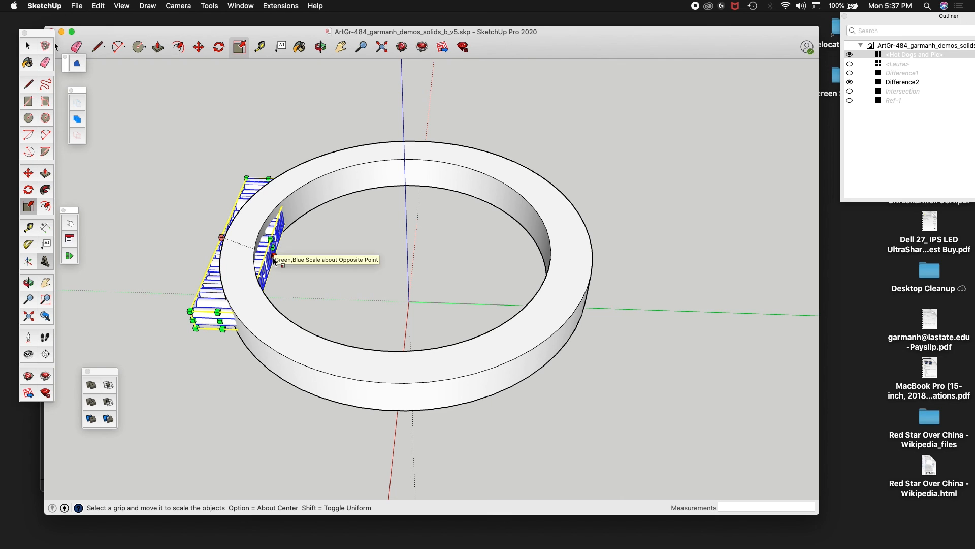
pyautogui.moveTo(273, 248); pyautogui.dragTo(414, 266)
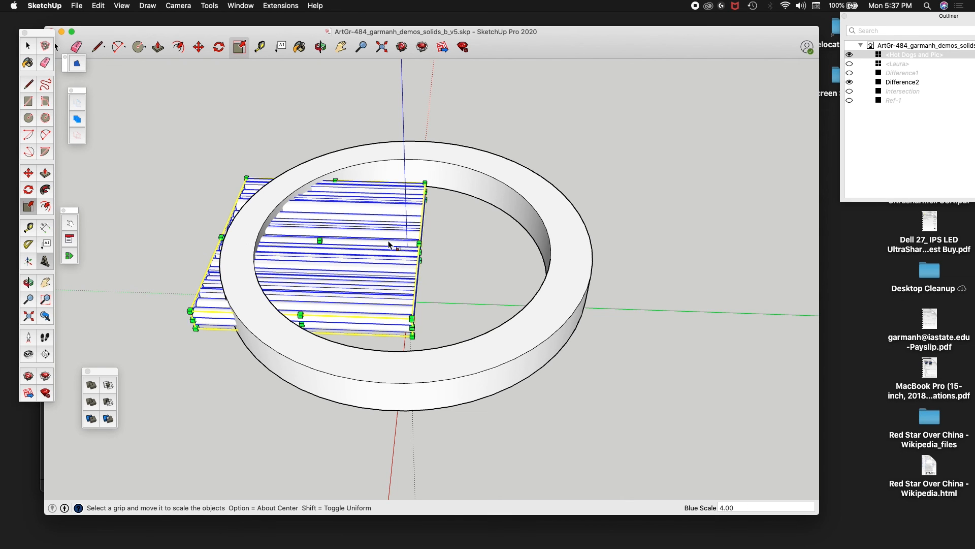
pyautogui.press('space')
pyautogui.click(563, 108)
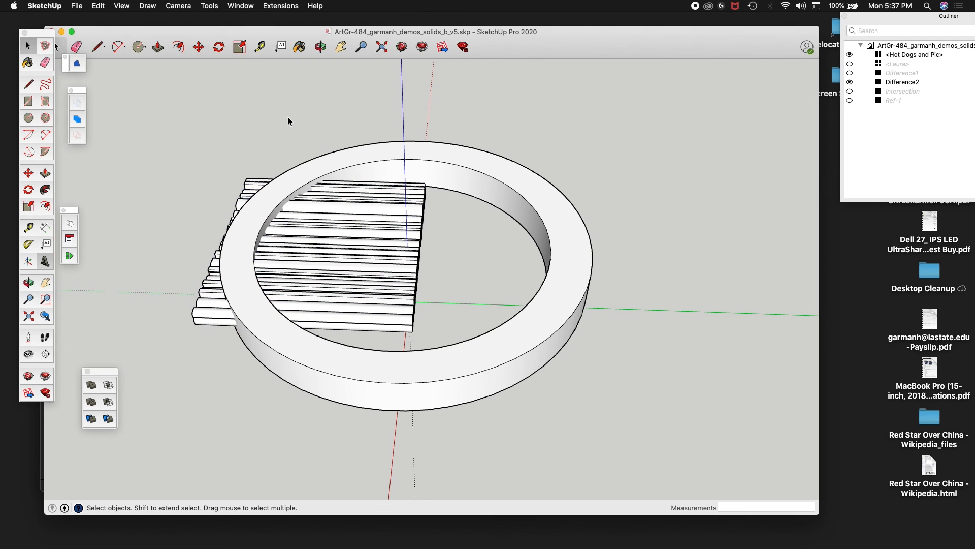
pyautogui.press('h')
pyautogui.moveTo(209, 142); pyautogui.dragTo(374, 78, button='middle')
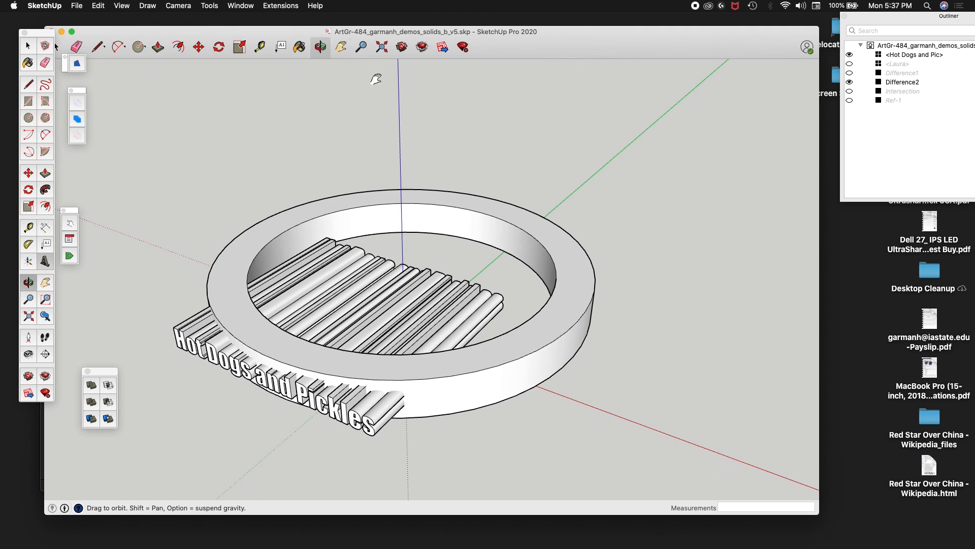